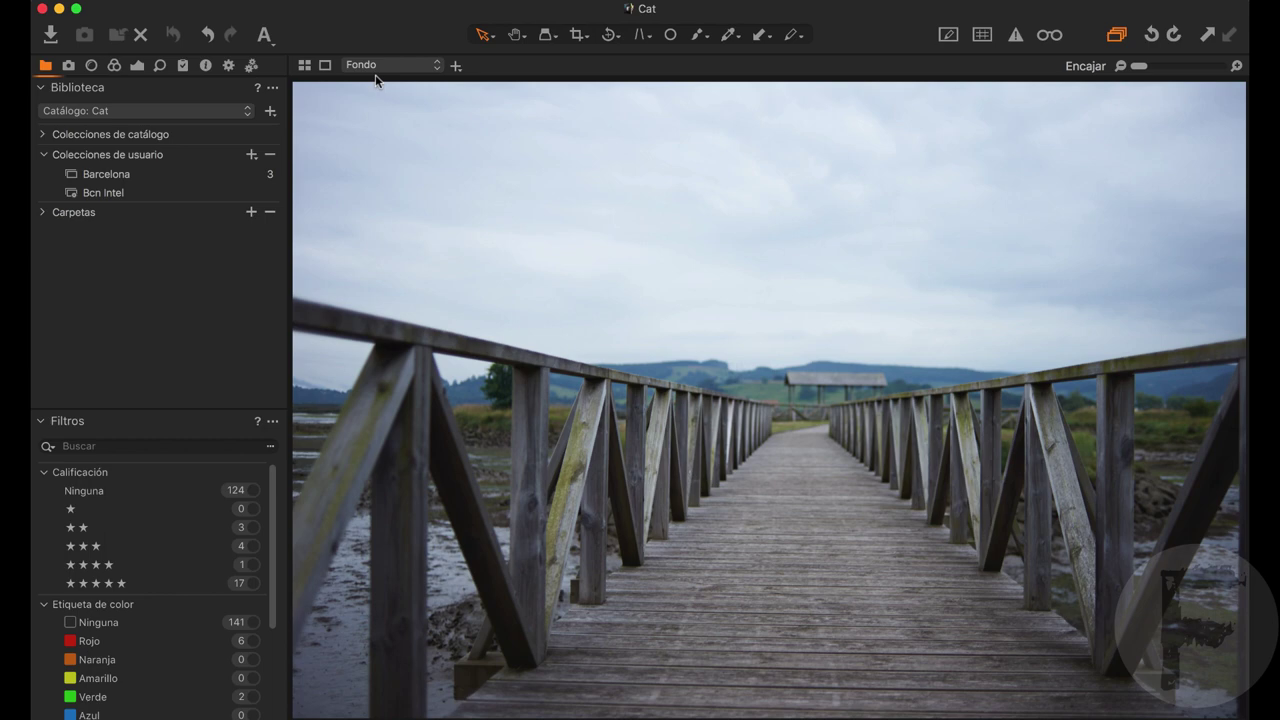
Add a new filled layer above the background and apply the user style Cálido-Naranja-Mate to it
left_click(137, 65)
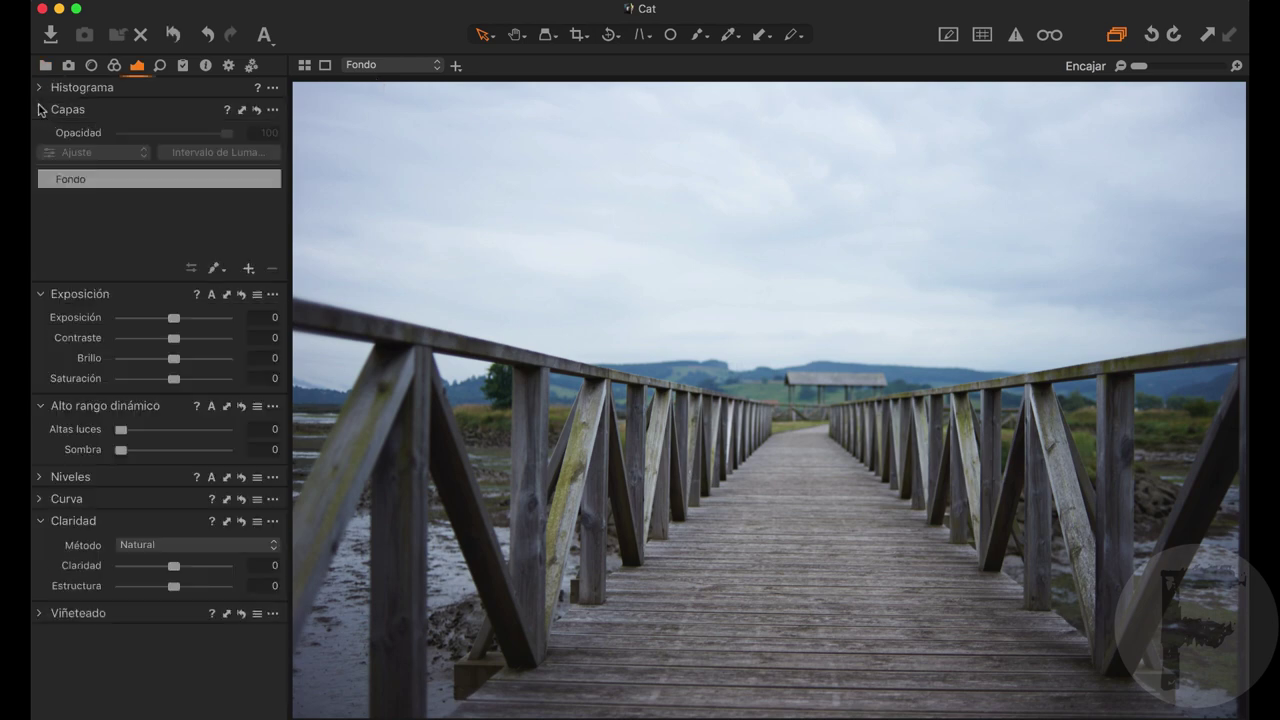
left_click(247, 269)
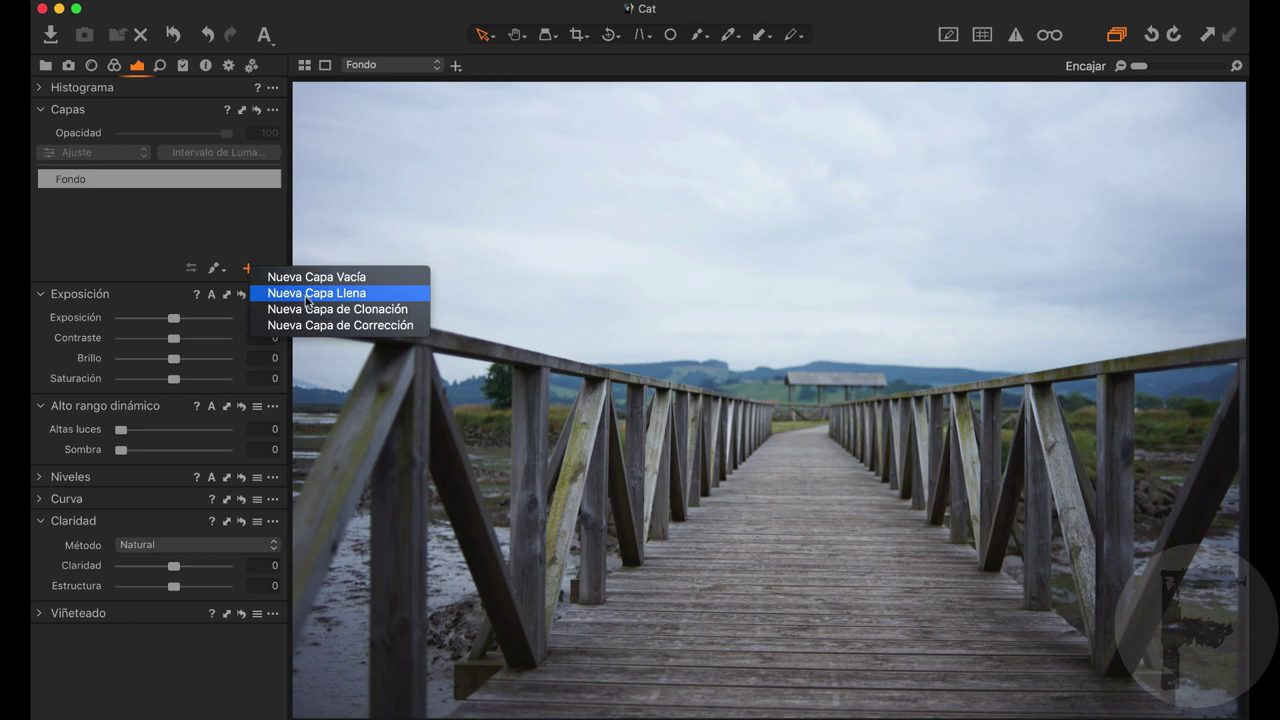
left_click(305, 299)
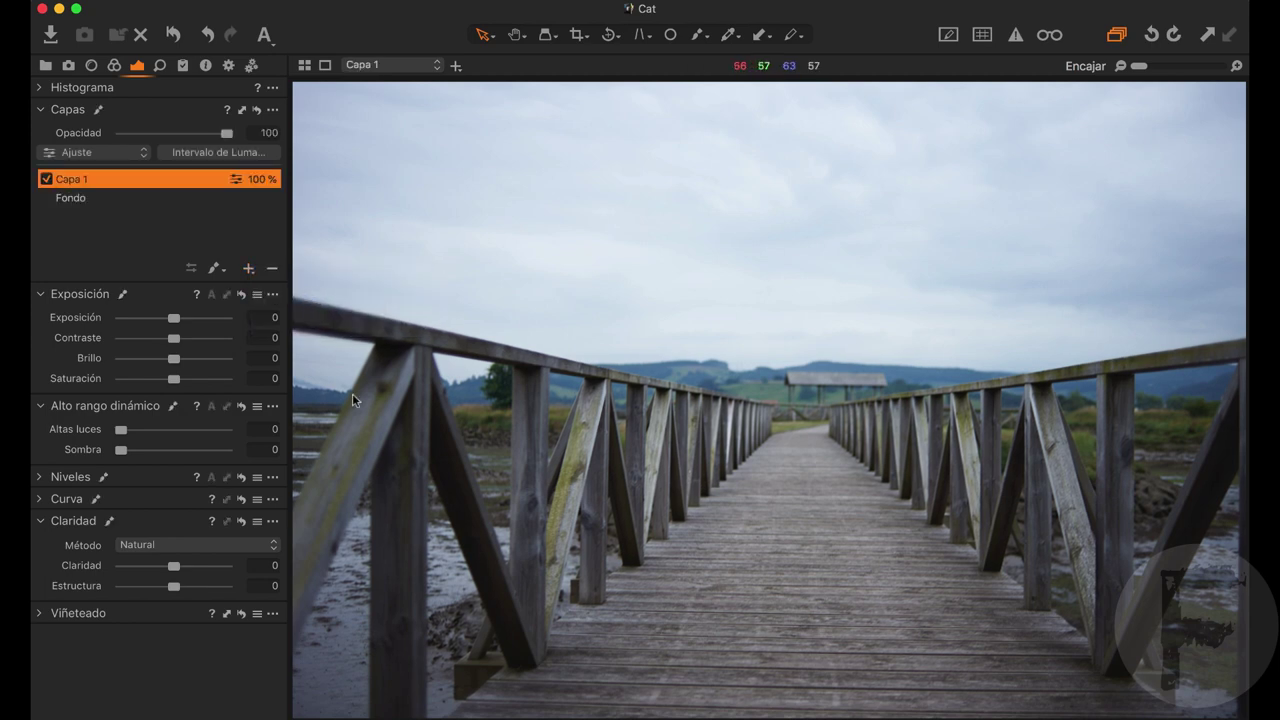
left_click(272, 112)
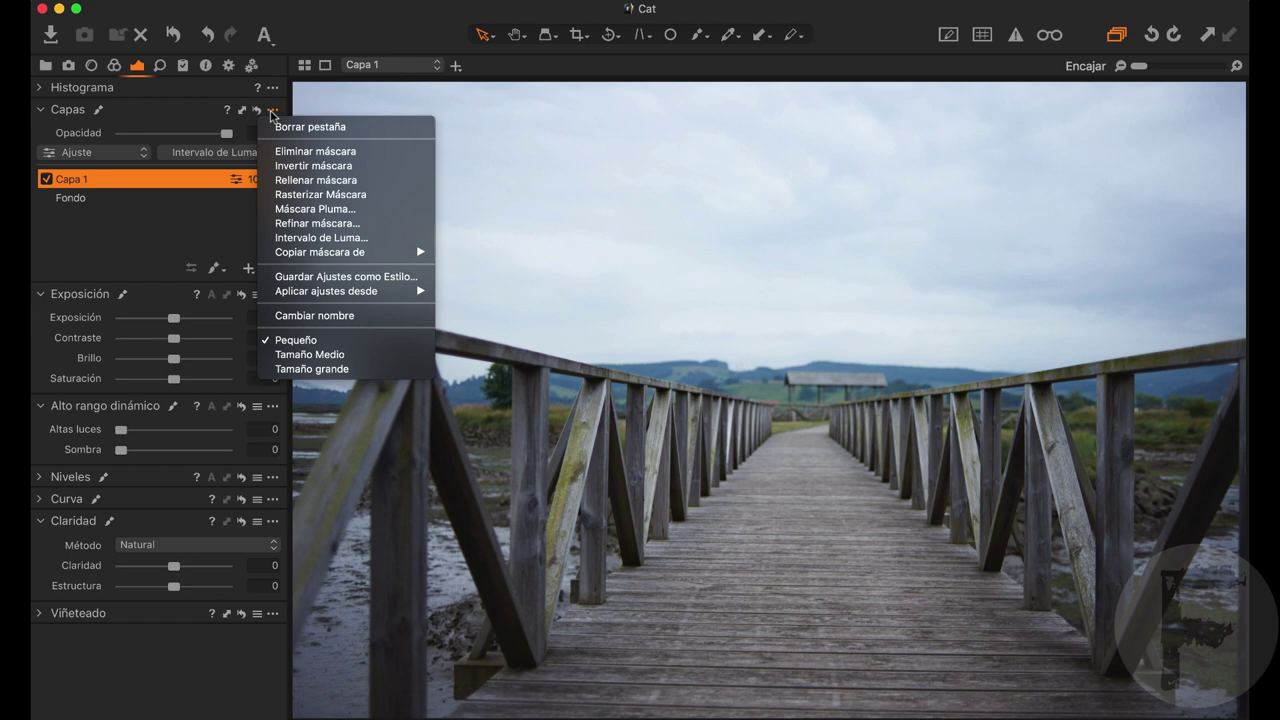
mouse_move(346, 295)
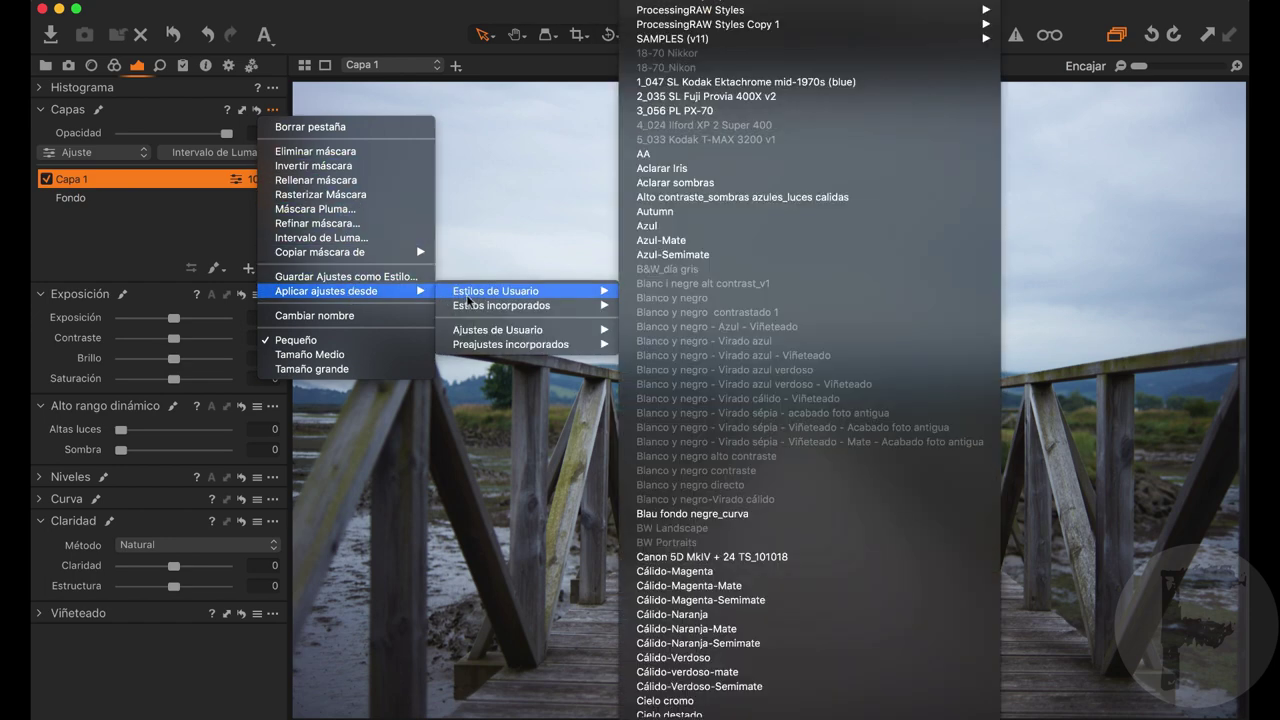
mouse_move(547, 293)
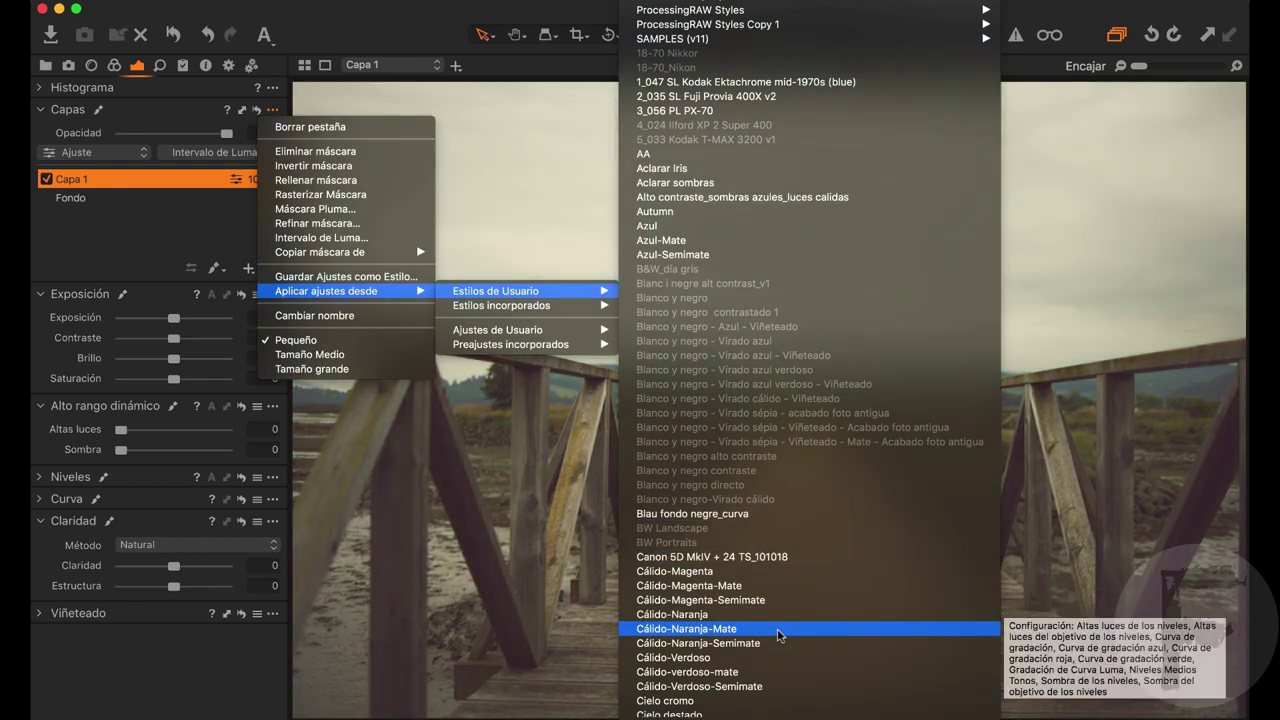
left_click(779, 636)
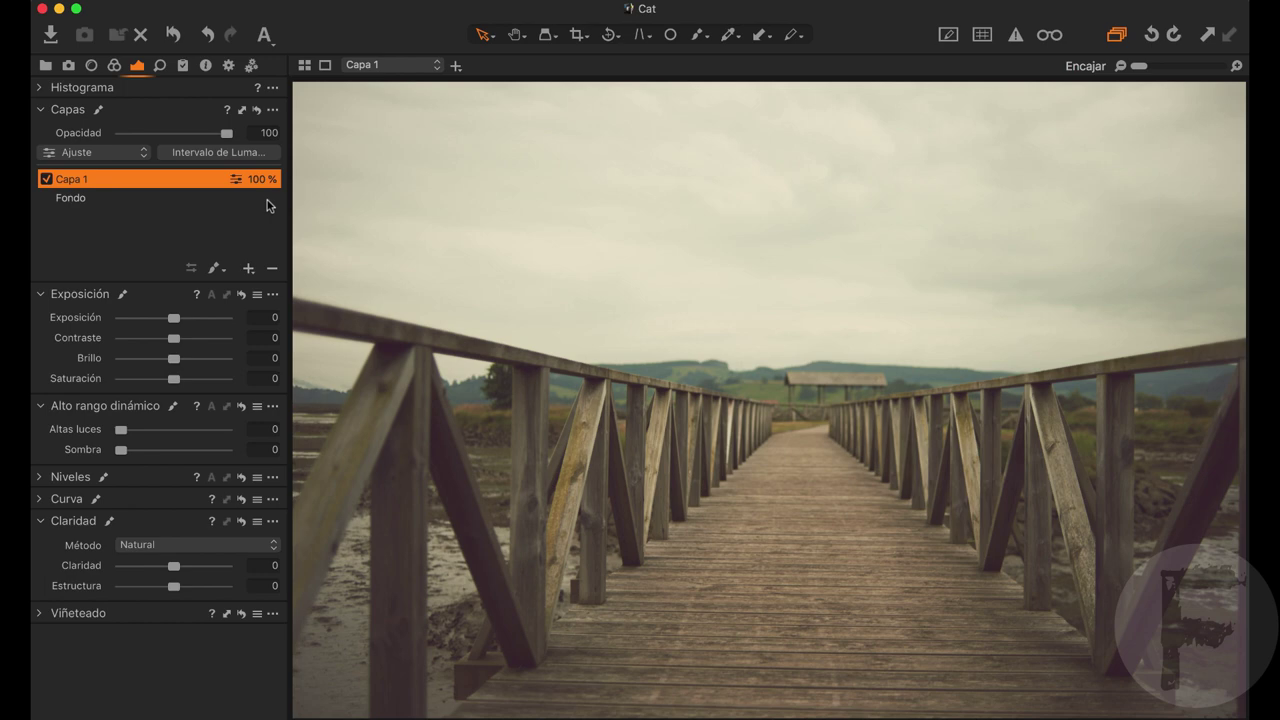
Rename the new layer as Cálida Mate and set its opacity to 73
double_click(66, 182)
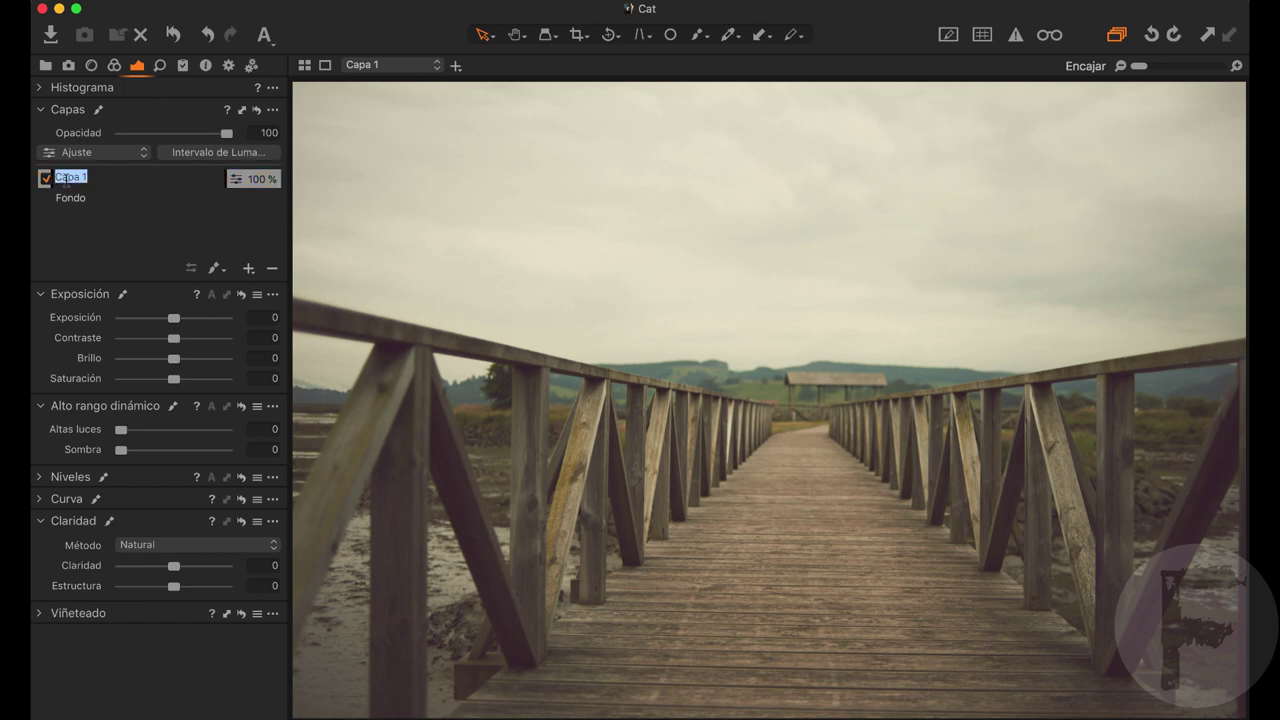
type("Cálida Mate")
key("Return")
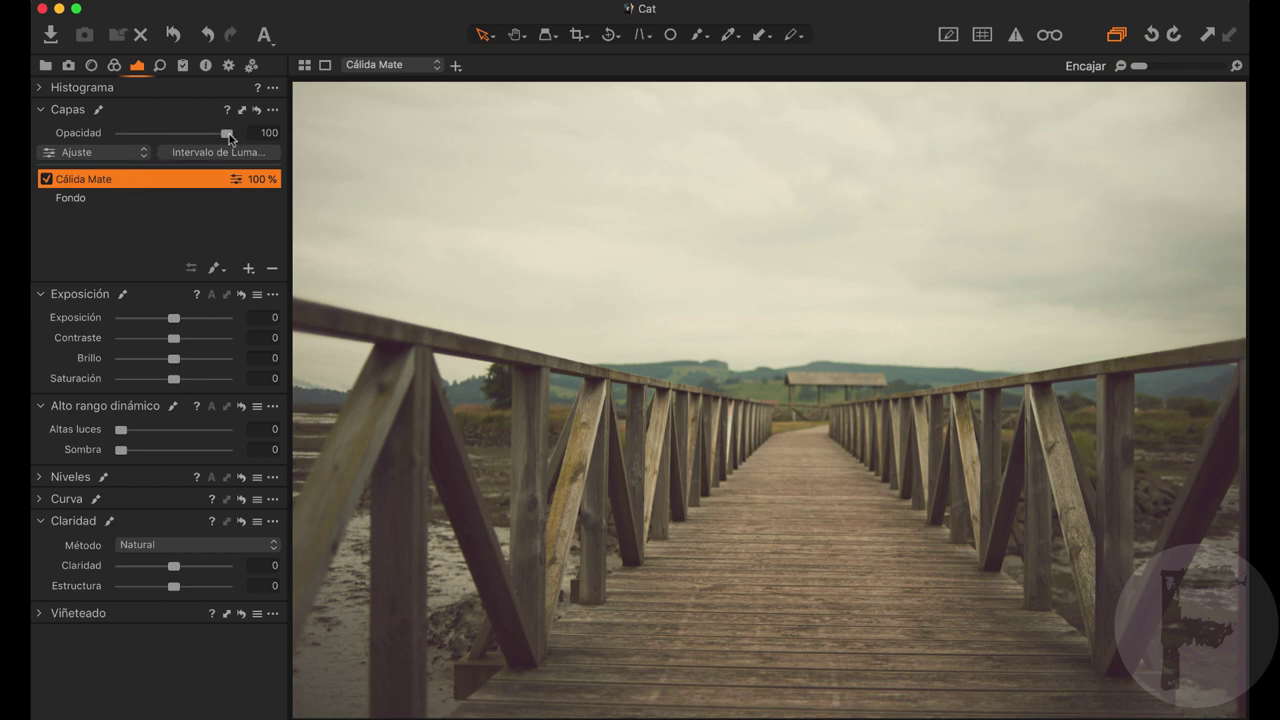
left_click_drag(229, 139, 201, 137)
Add a second filled layer and apply the user style Azul-Semimate to it
left_click(248, 269)
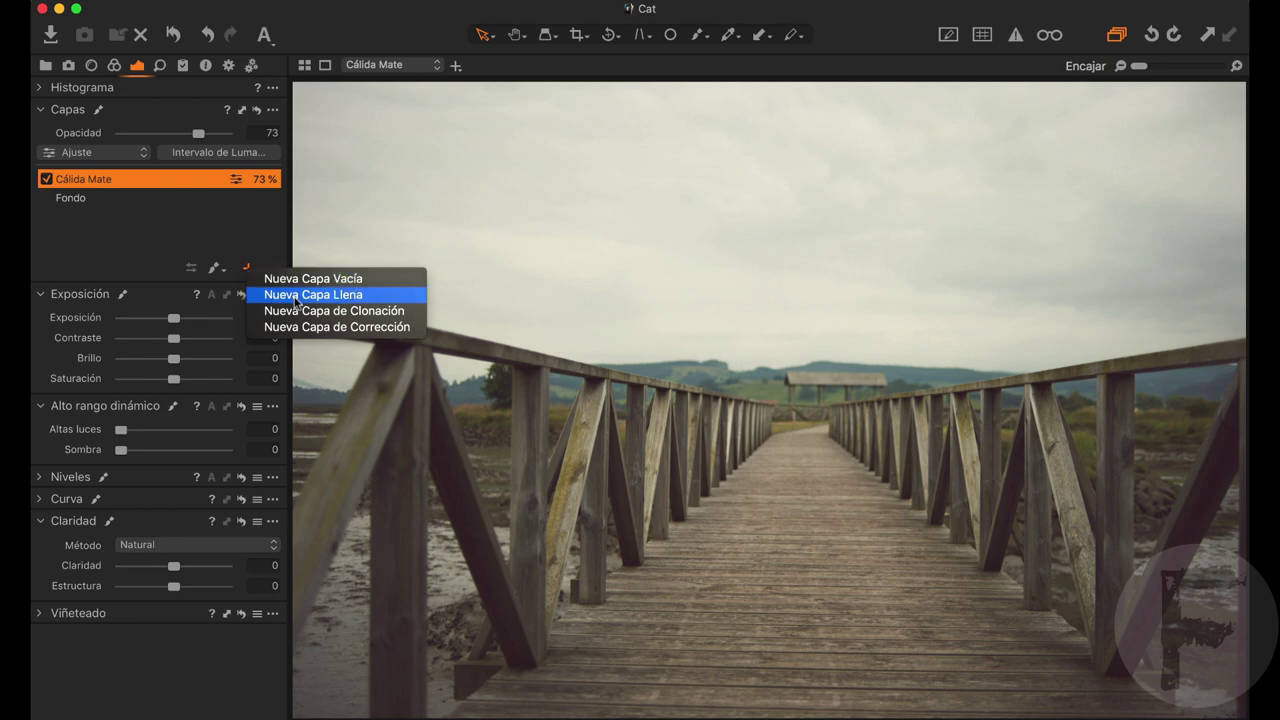
left_click(282, 295)
left_click(274, 111)
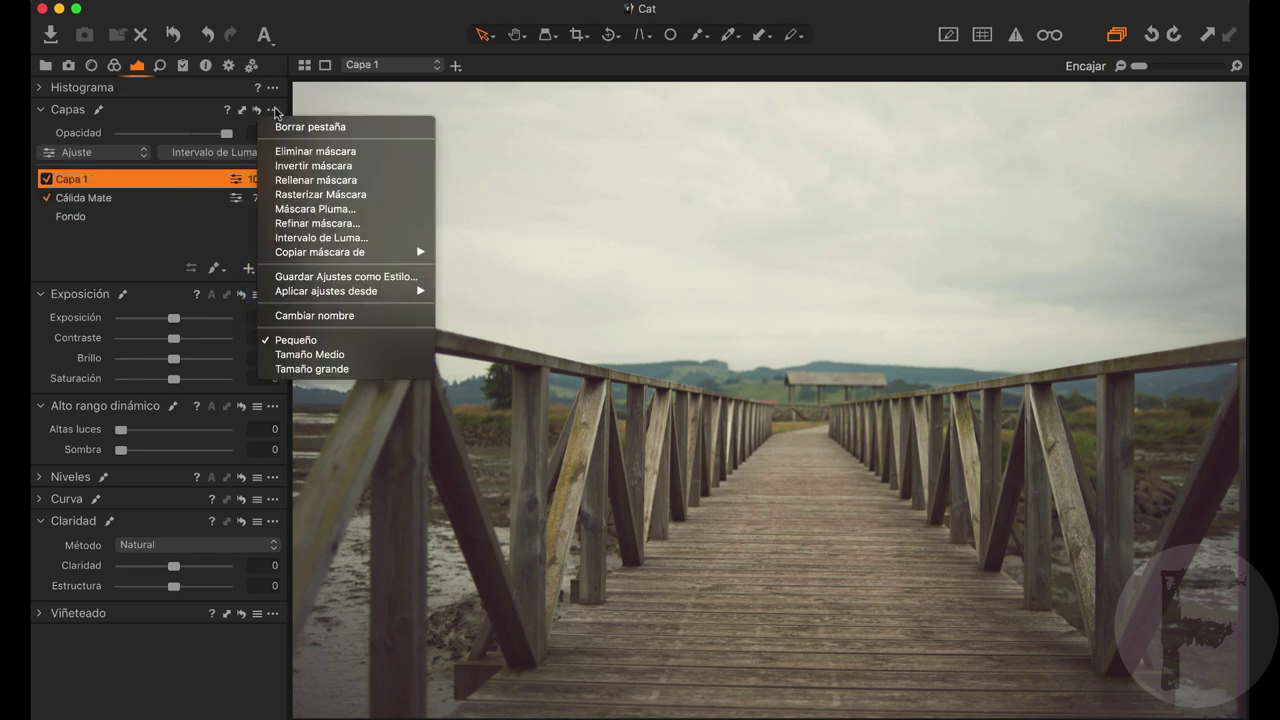
mouse_move(506, 290)
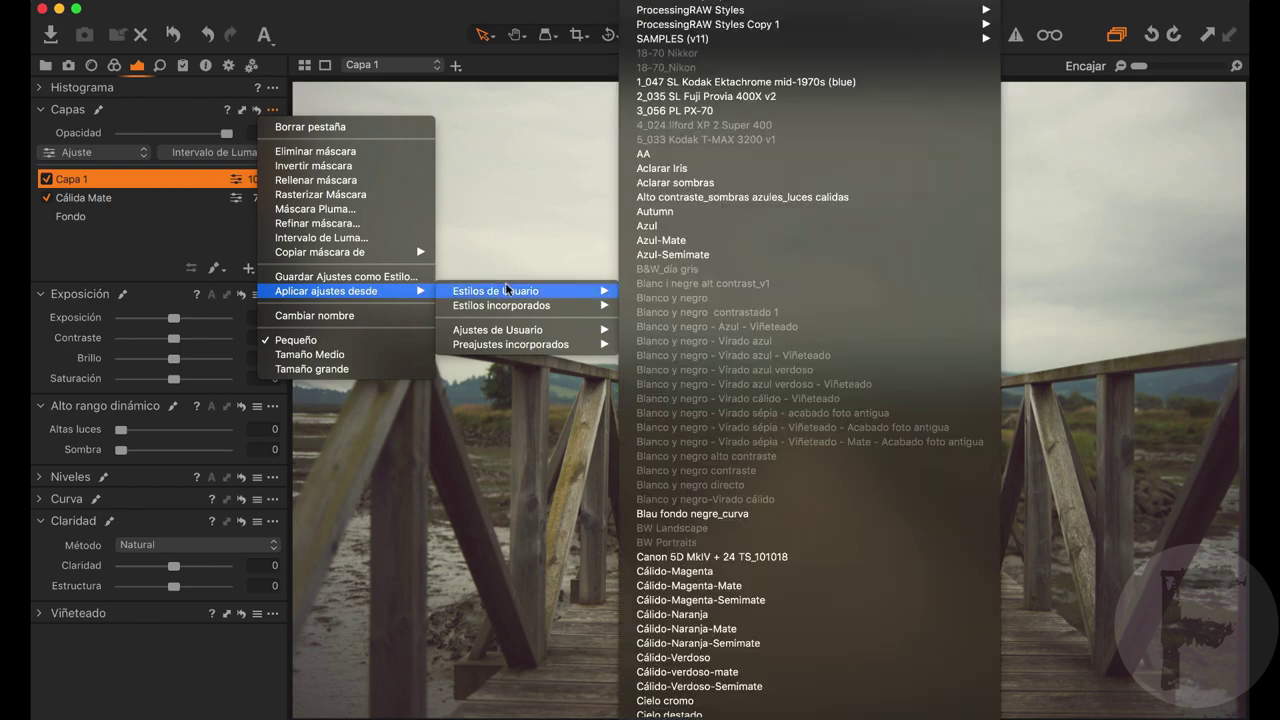
left_click(679, 263)
left_click(274, 111)
mouse_move(335, 291)
mouse_move(507, 288)
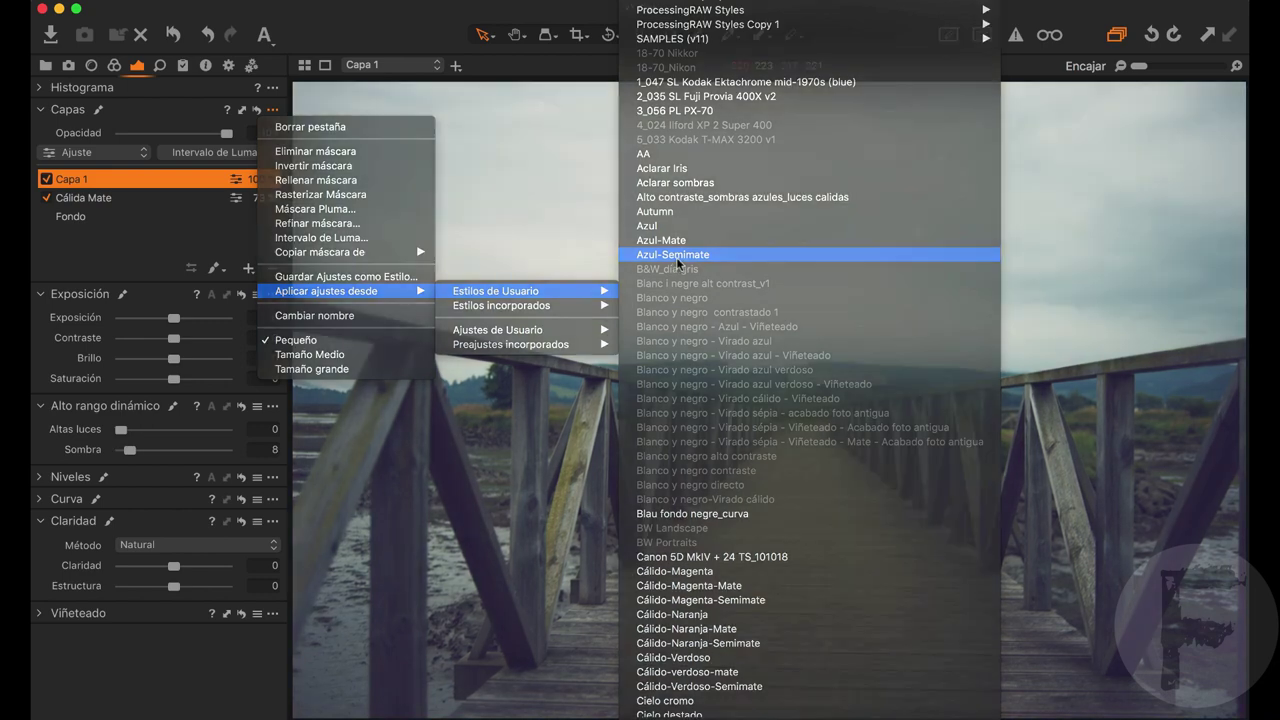
left_click(676, 257)
Rename the second style layer as Azul semimate and set its opacity to 61
double_click(70, 178)
type("Azul semimate")
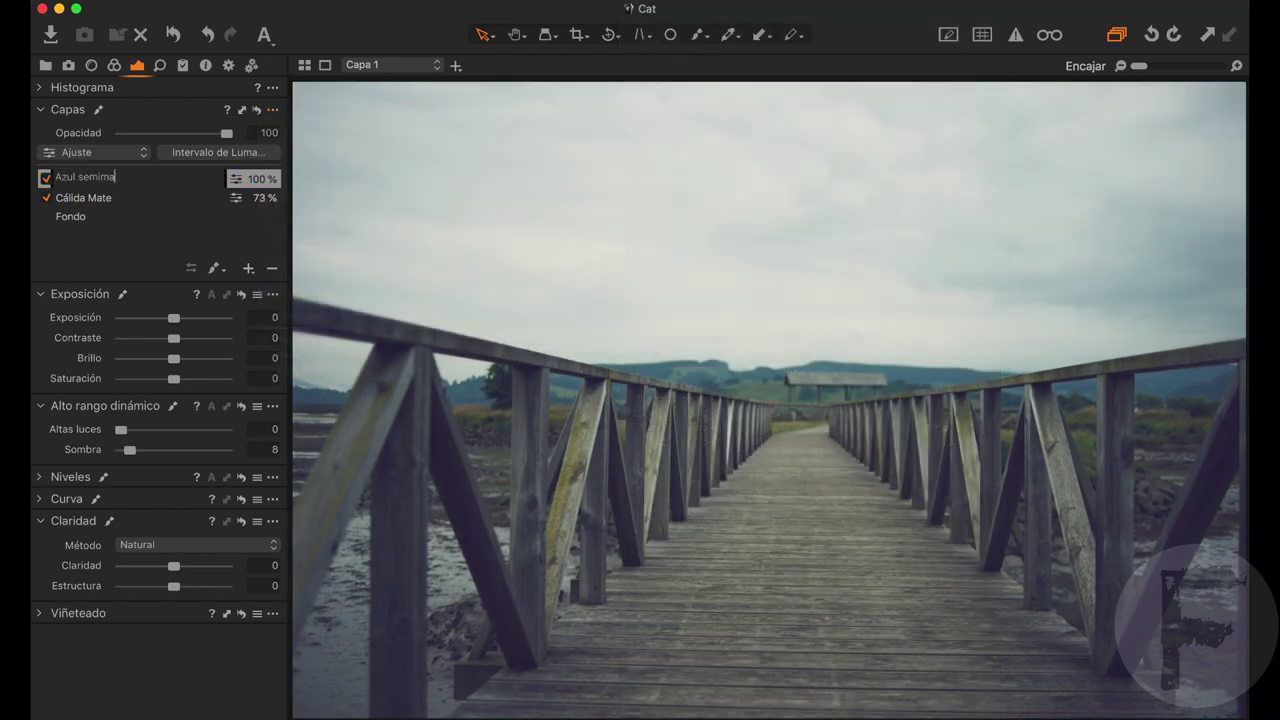
key("Return")
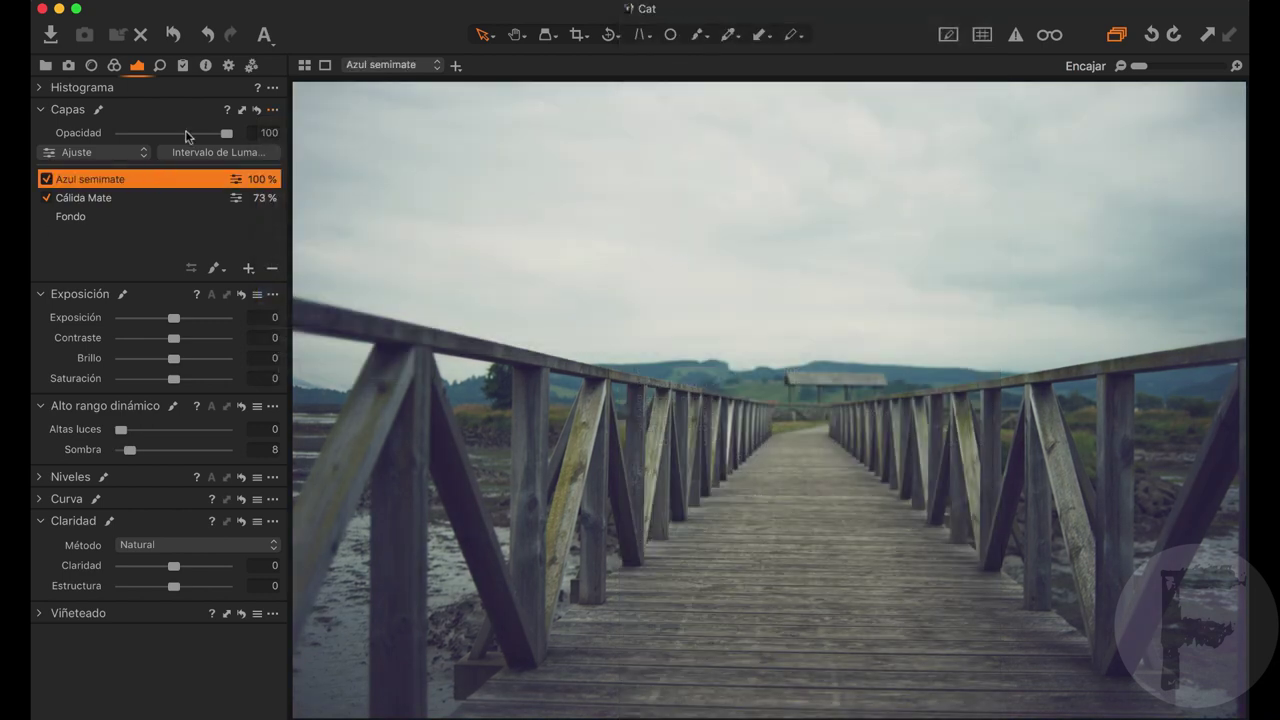
left_click_drag(227, 133, 190, 132)
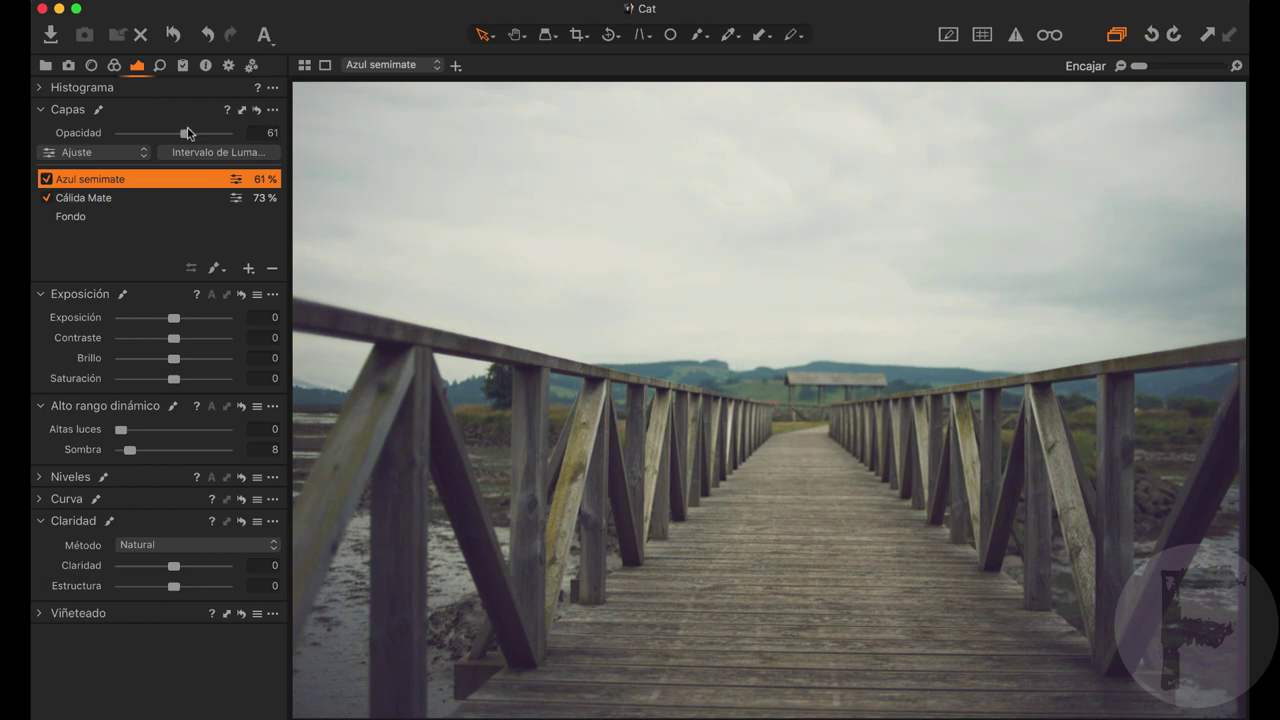
Compare the photo with the Azul semimate and Cálida Mate layers switched off and on, individually and together
left_click(47, 179)
left_click(47, 179)
left_click(45, 199)
left_click(45, 199)
left_click(45, 199)
left_click(45, 199)
left_click(47, 179)
left_click(45, 198)
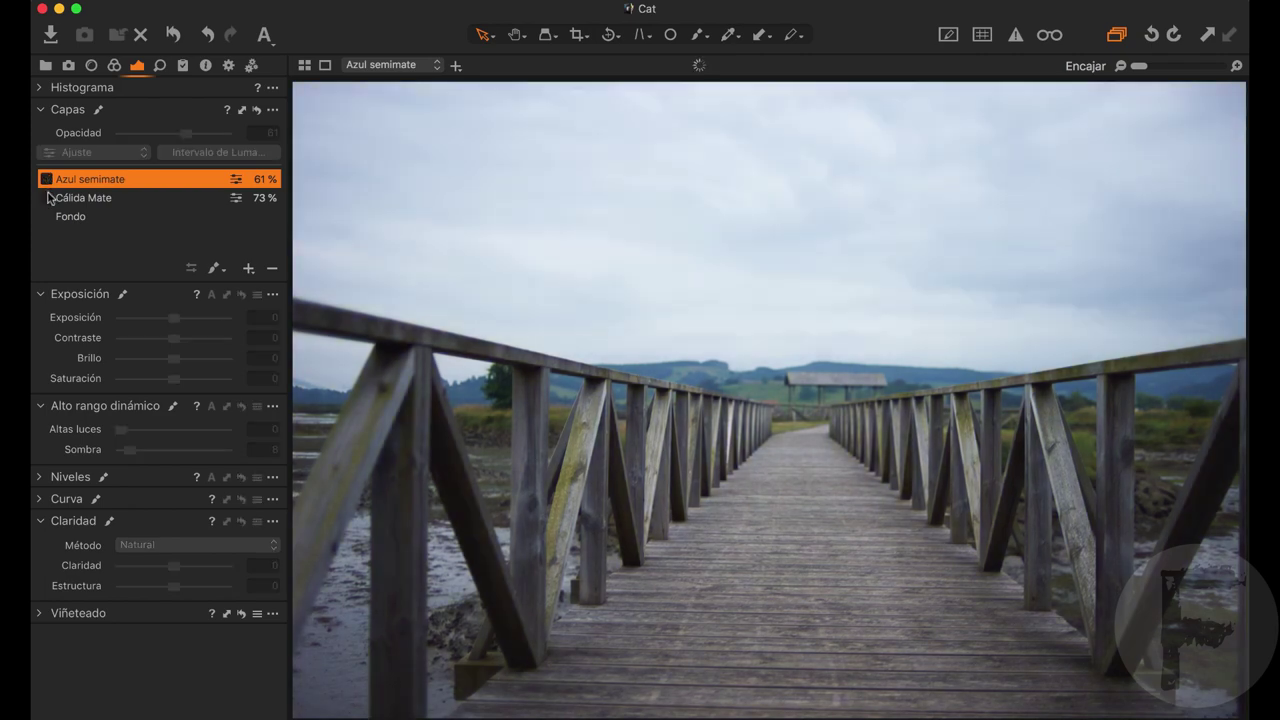
left_click(46, 198)
left_click(46, 179)
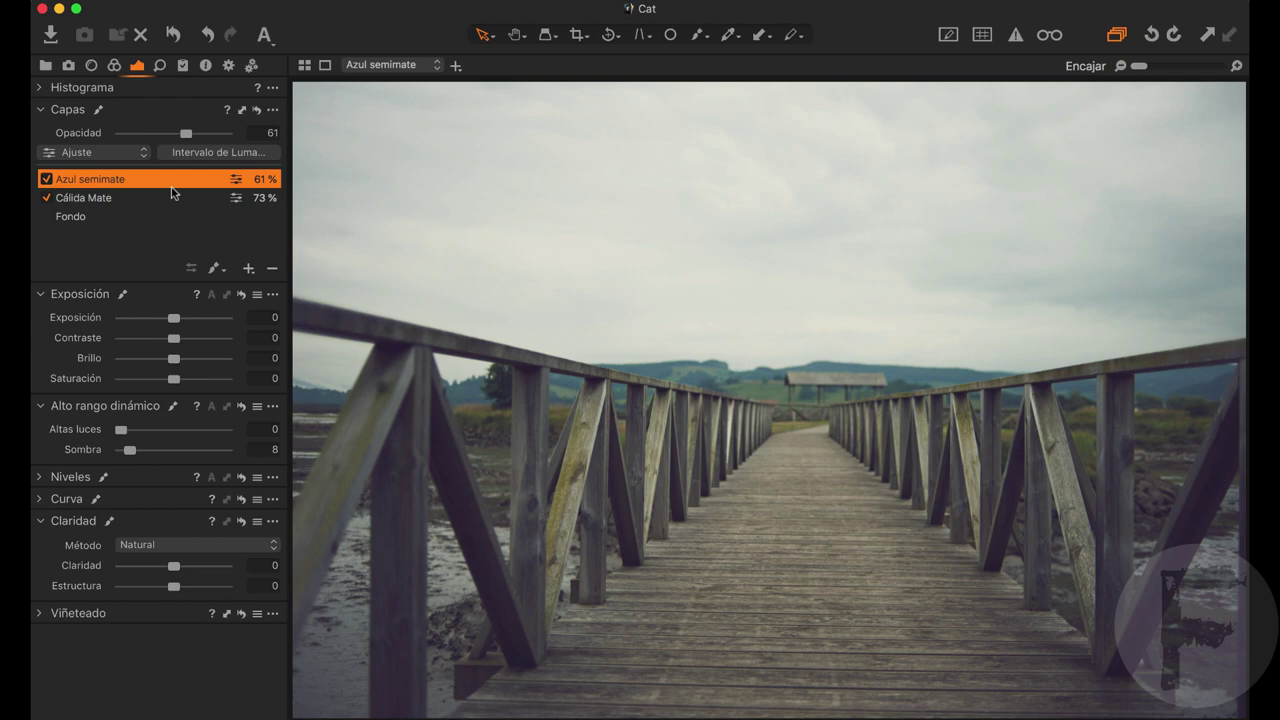
Add a third filled layer and apply the user style Recuperar cielo dramático to it
left_click(248, 268)
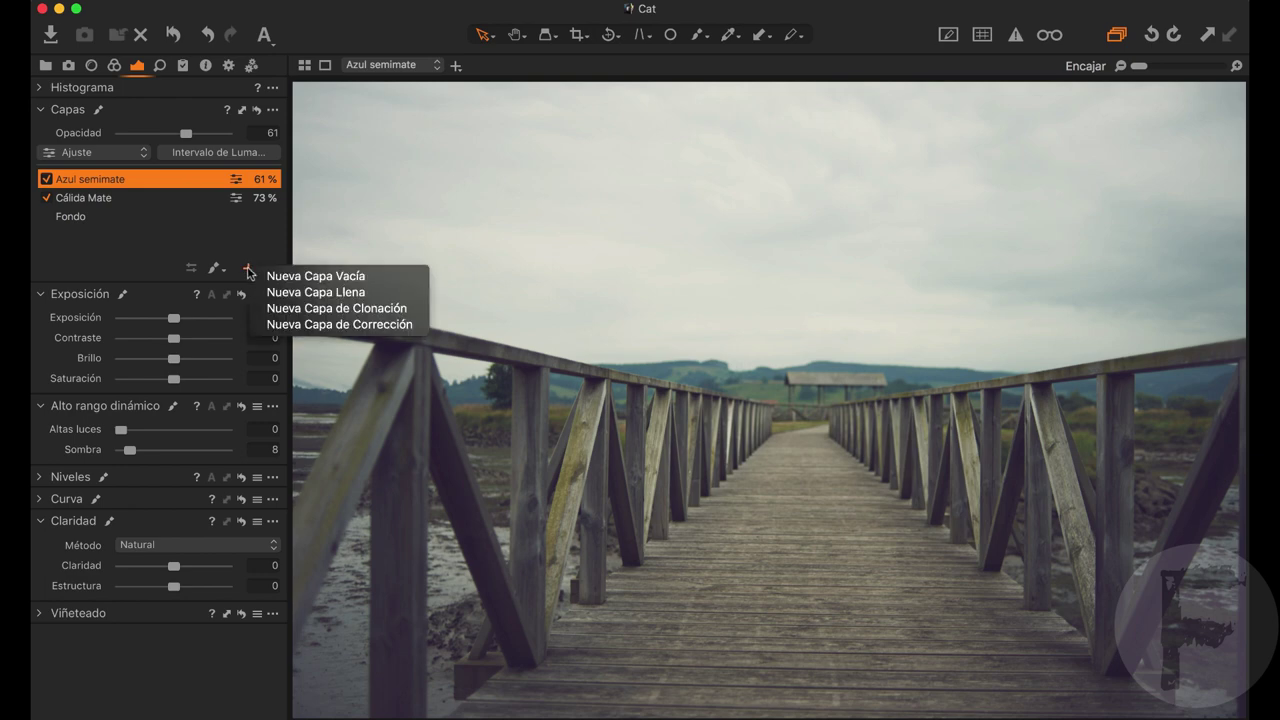
left_click(292, 292)
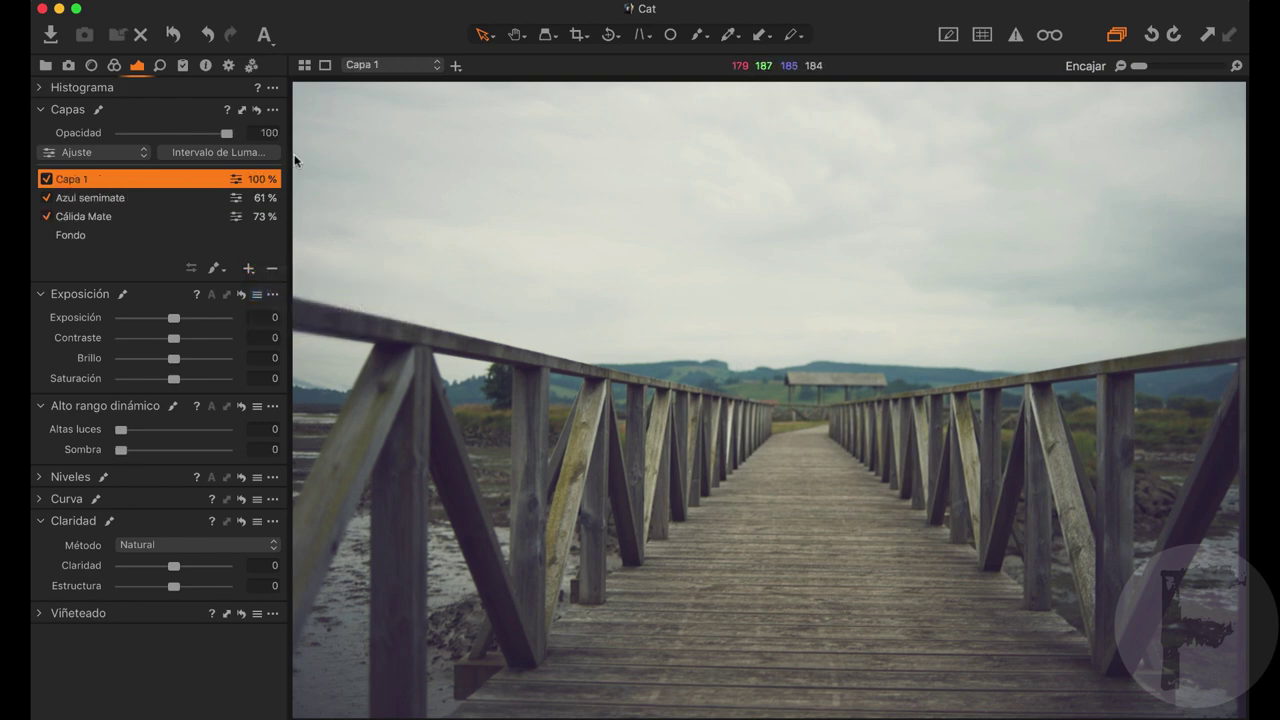
left_click(272, 110)
mouse_move(348, 291)
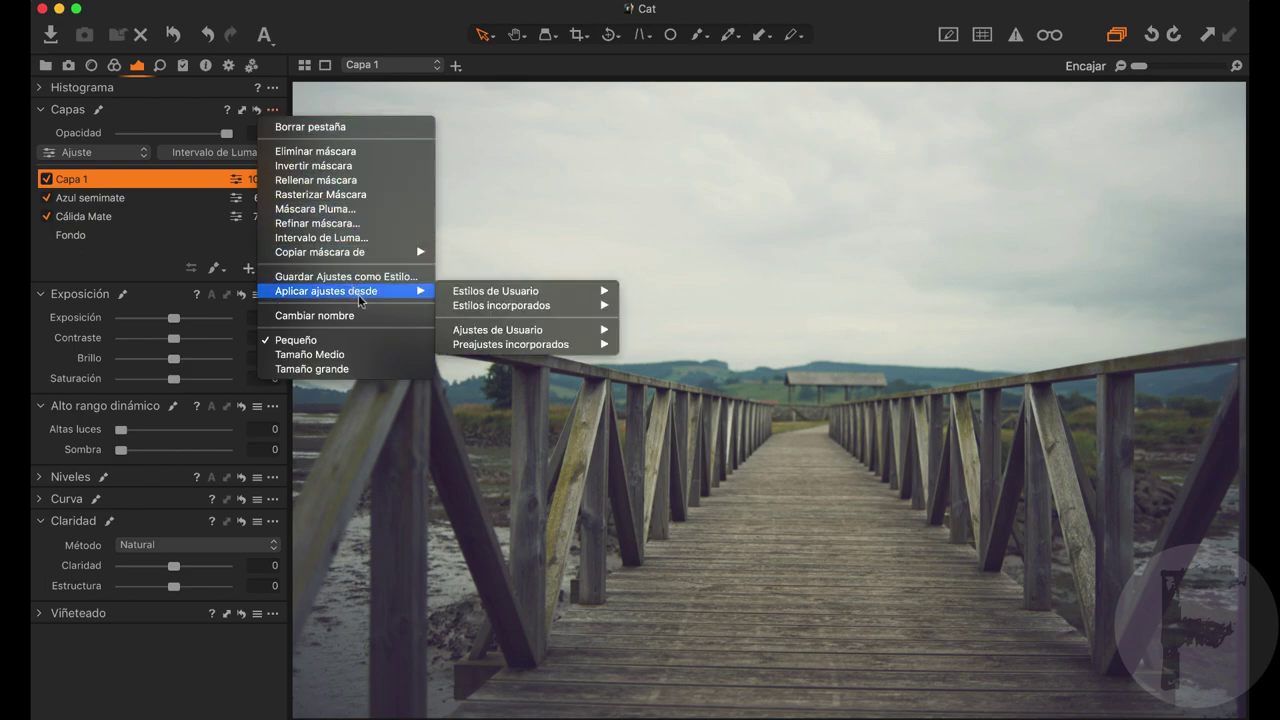
mouse_move(479, 298)
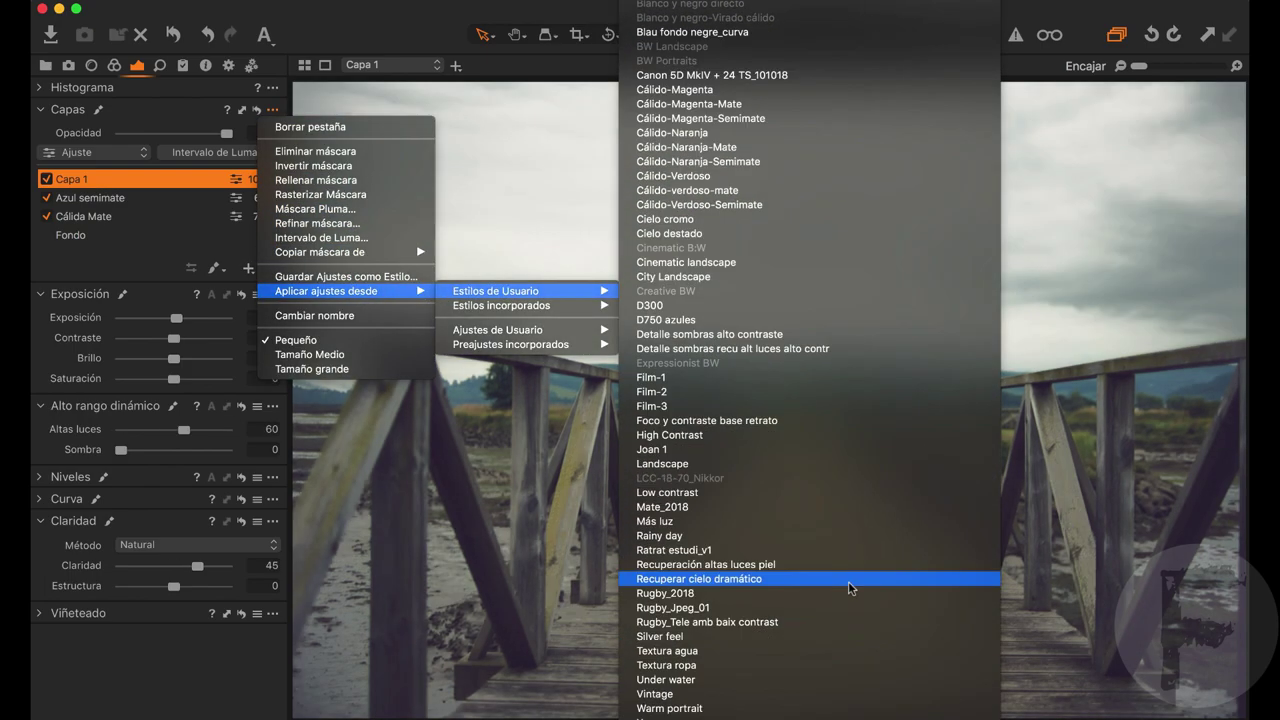
mouse_move(848, 581)
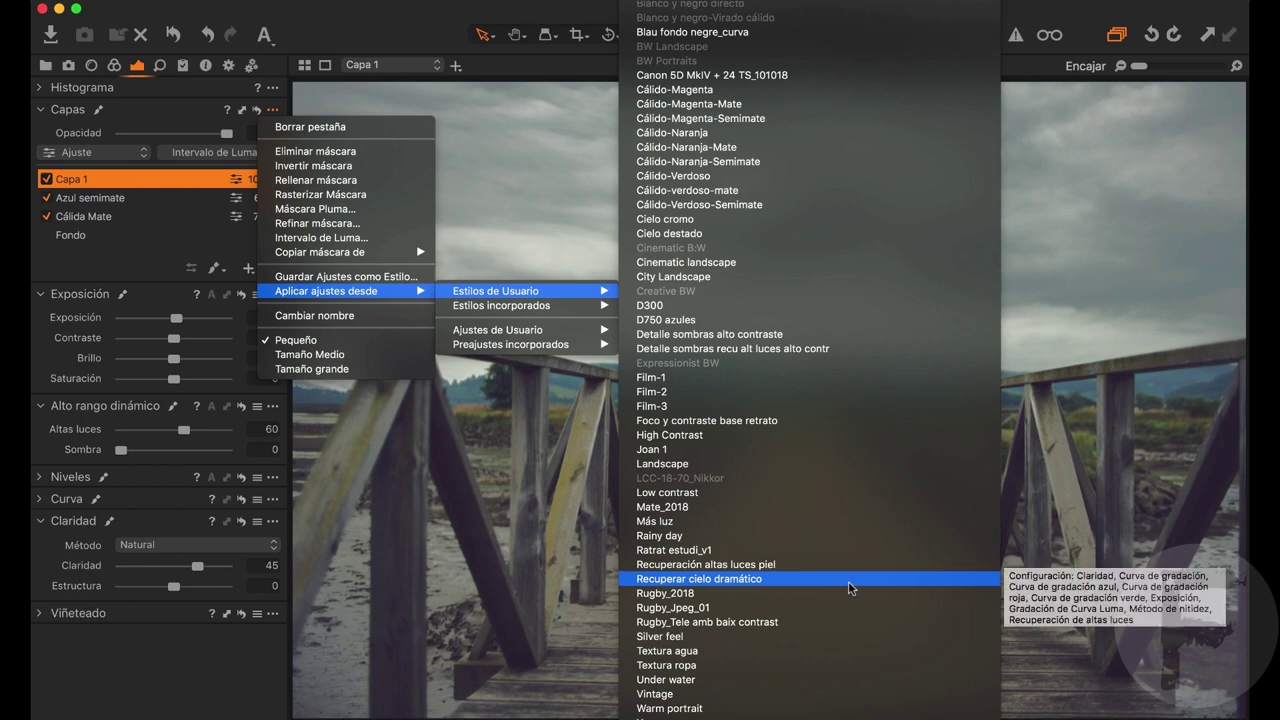
left_click(848, 581)
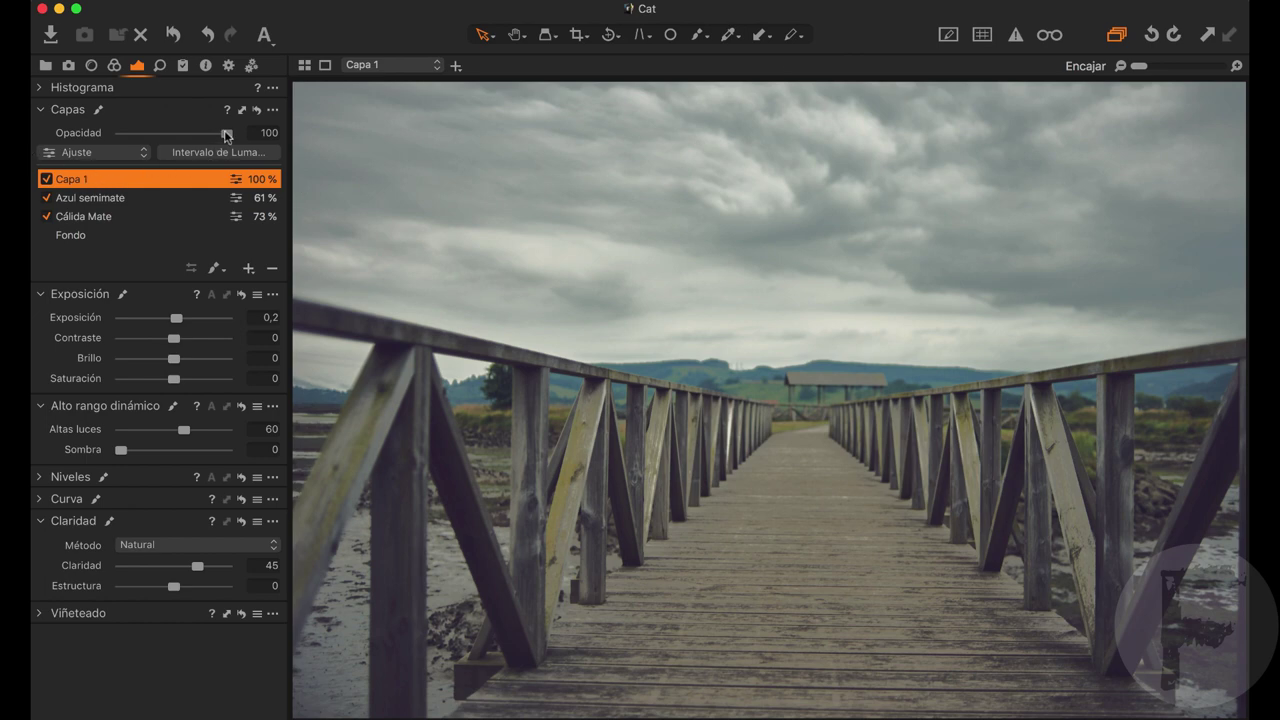
Set the third style layer's opacity to 92 and rename the layer as Cielo dramático
mouse_move(226, 132)
left_mouse_down()
mouse_move(100, 145)
mouse_move(182, 133)
mouse_move(94, 131)
mouse_move(261, 138)
mouse_move(217, 139)
left_mouse_up()
double_click(62, 179)
type("Cielo dr")
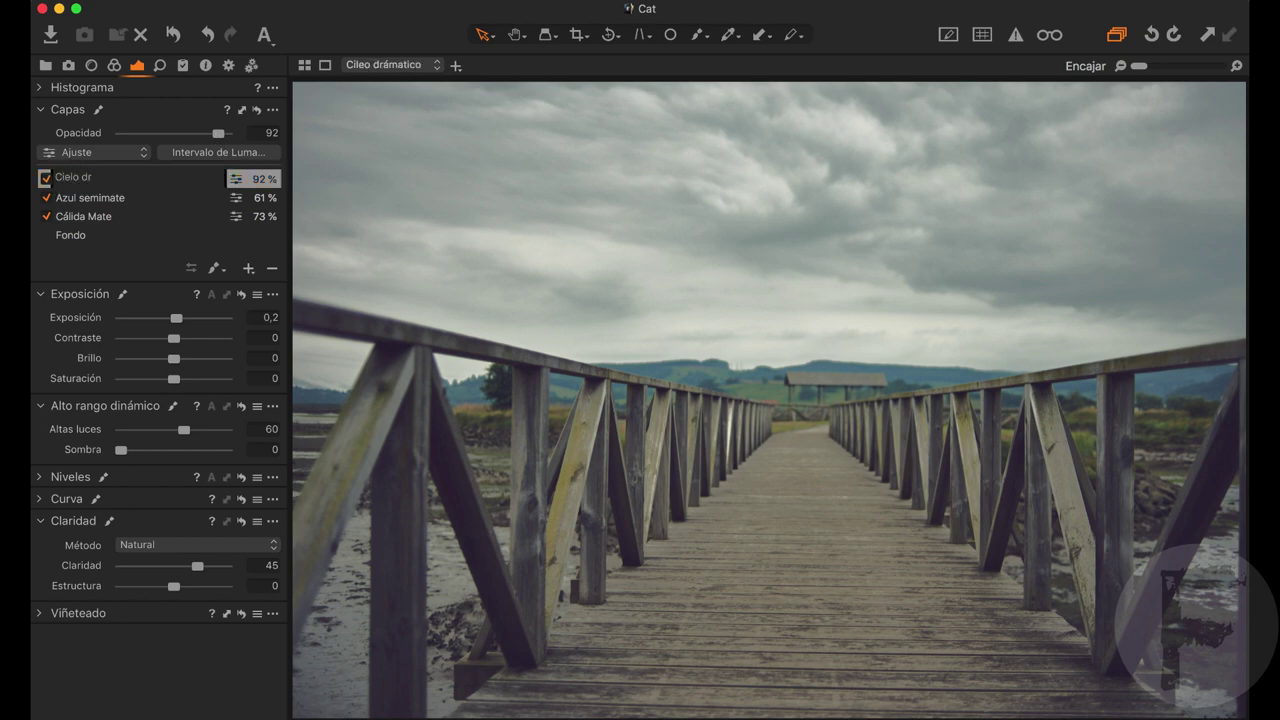
type("amático")
key("Return")
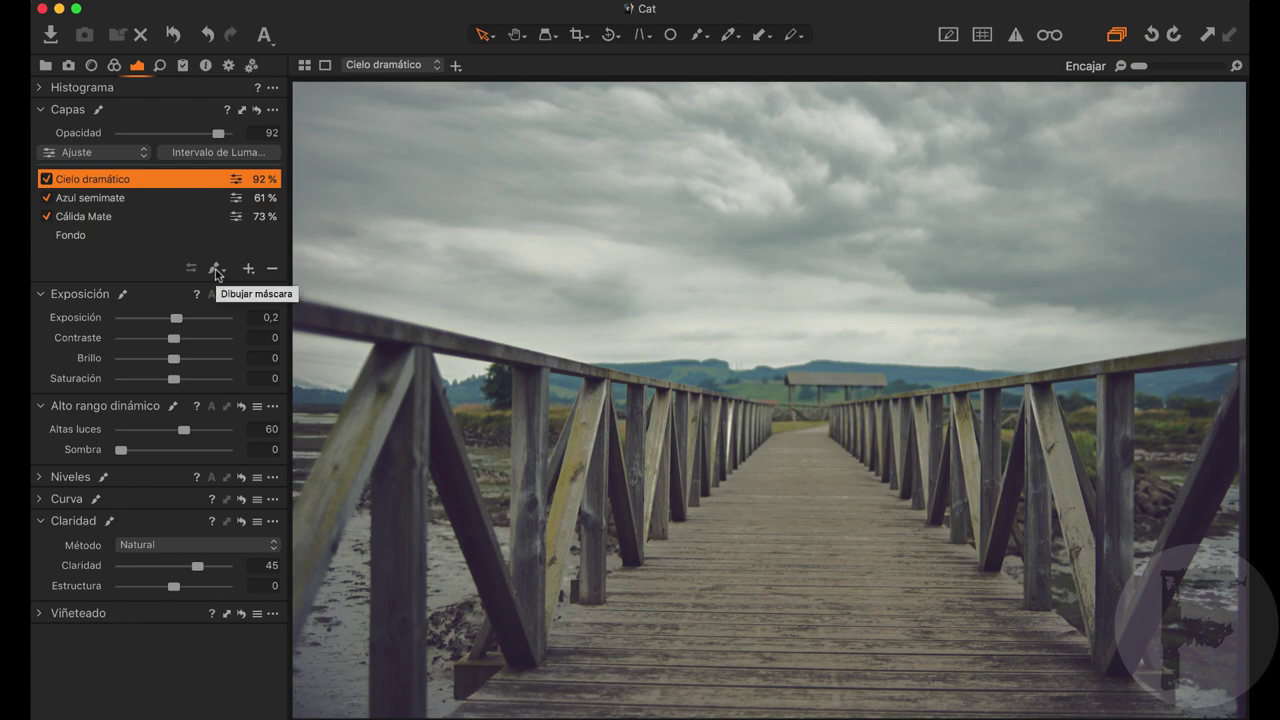
Display the Cielo dramático layer's mask over the photo to check its coverage, and hide it again
left_click(215, 272)
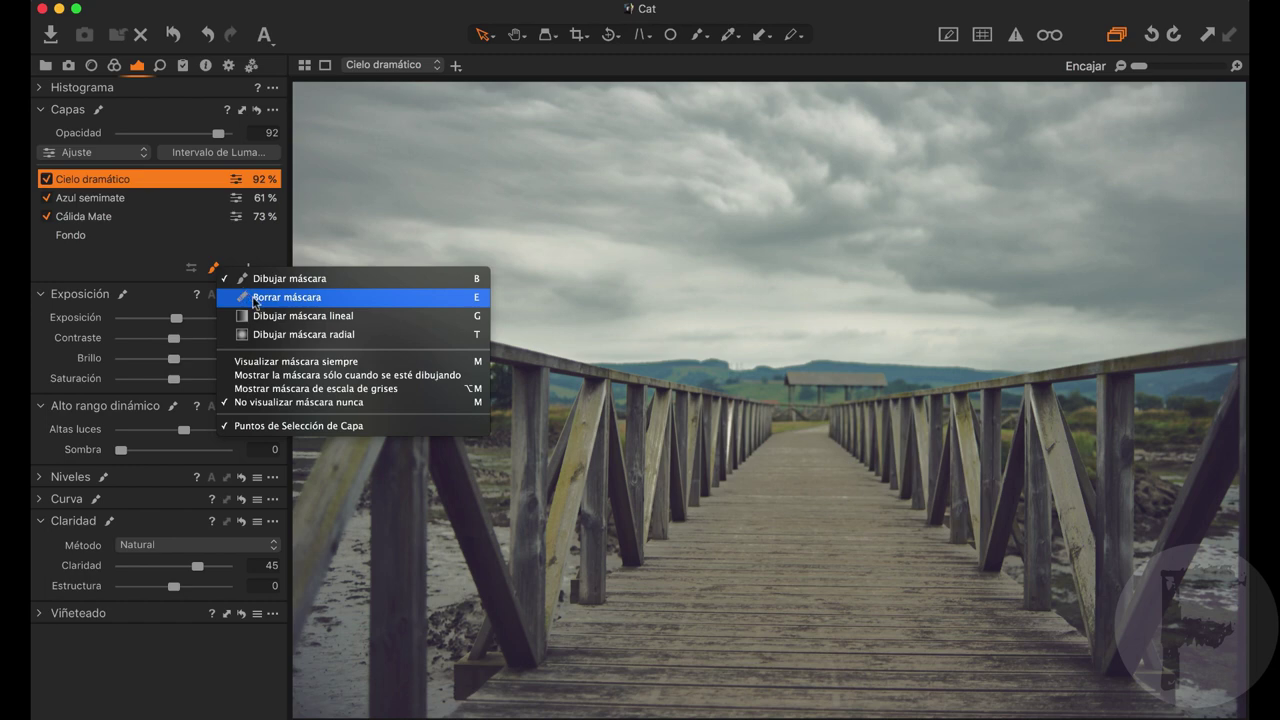
left_click(297, 362)
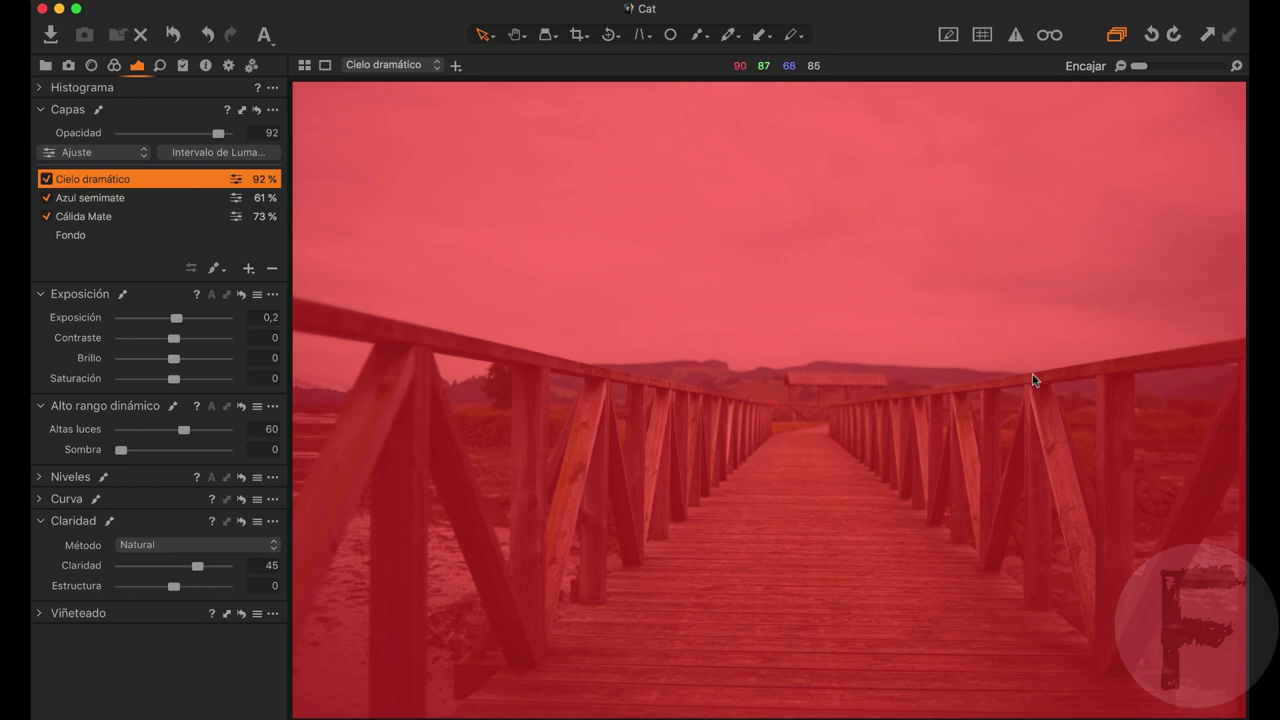
left_click(217, 268)
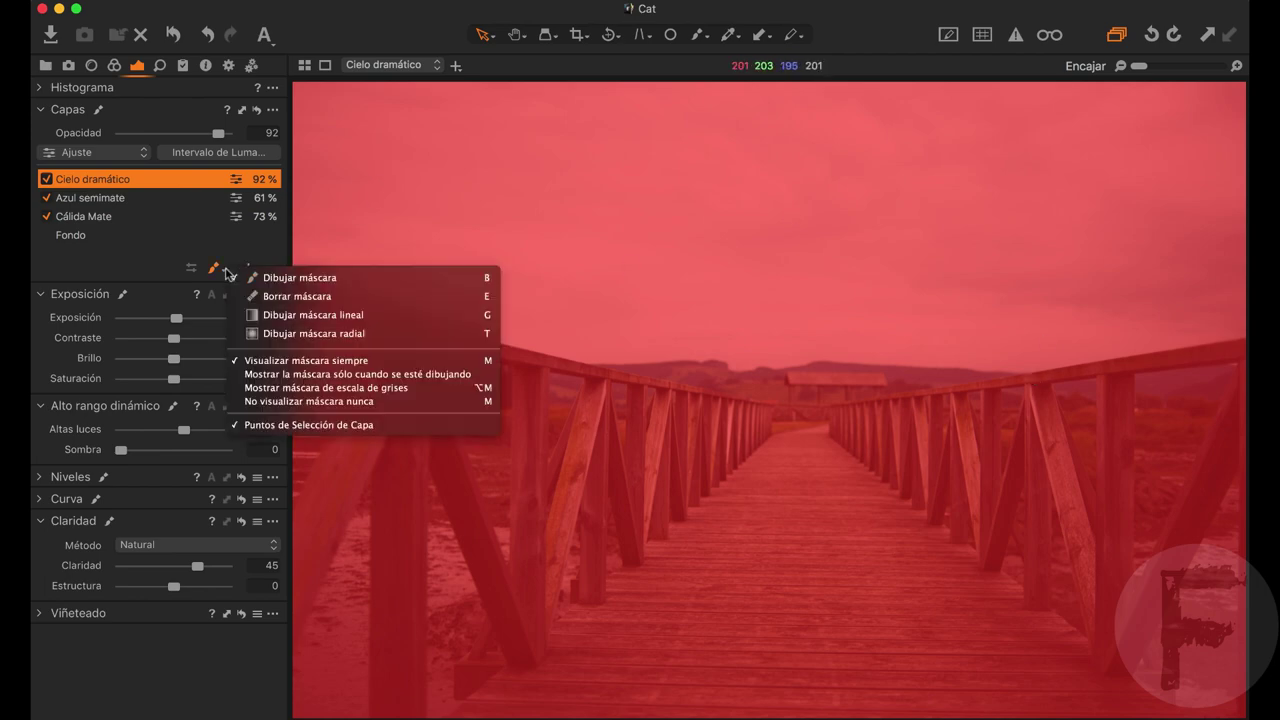
left_click(349, 373)
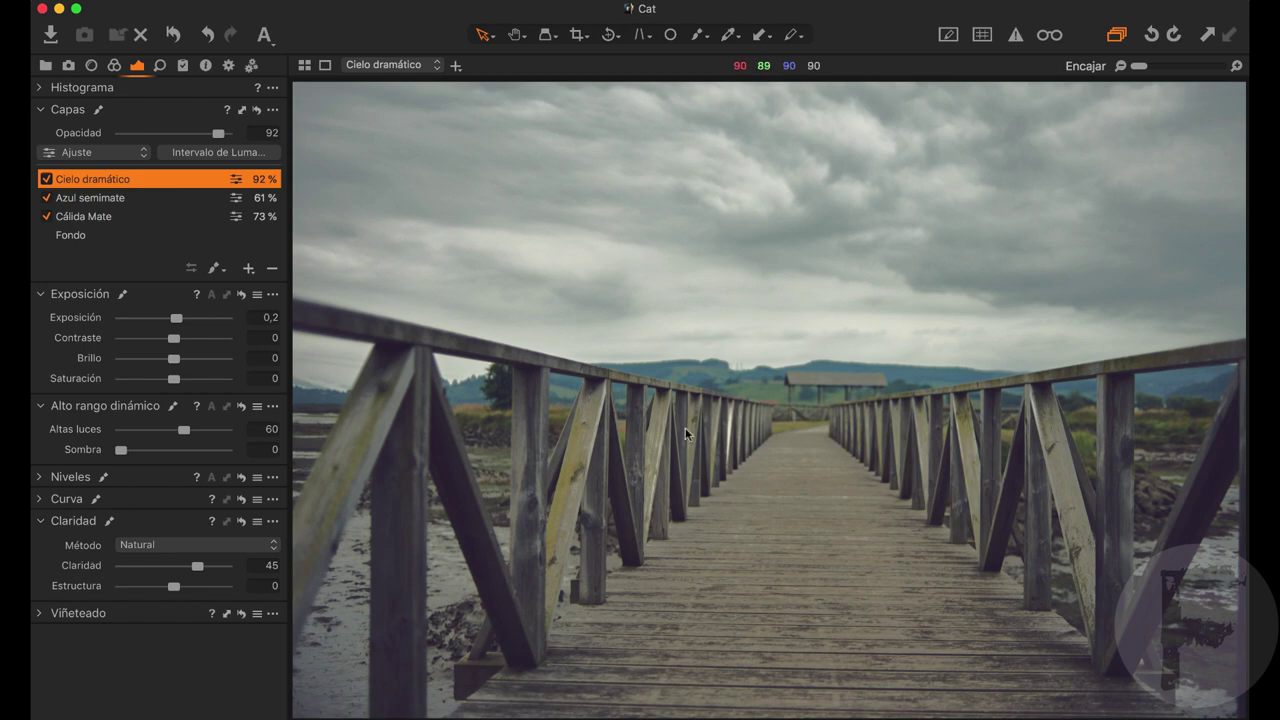
Erase the Cielo dramático layer's mask over the right railing and the walkway with the Borrar máscara brush
left_click(222, 267)
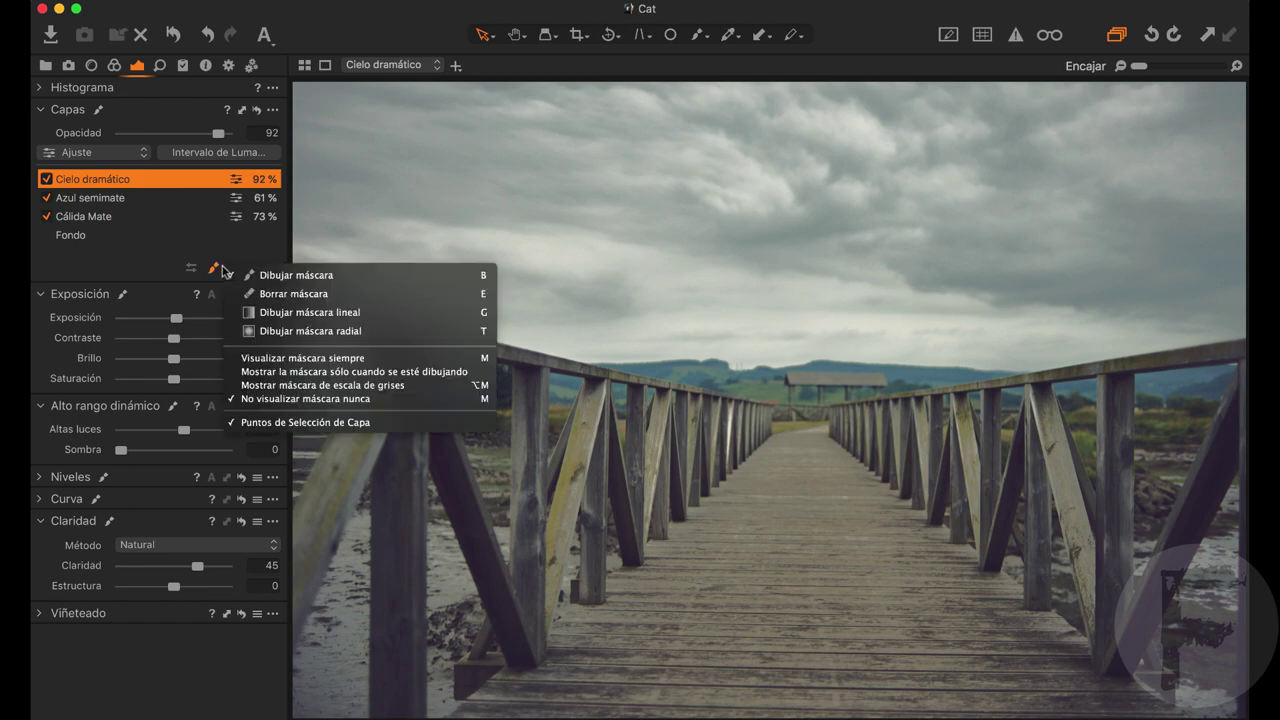
left_click(287, 300)
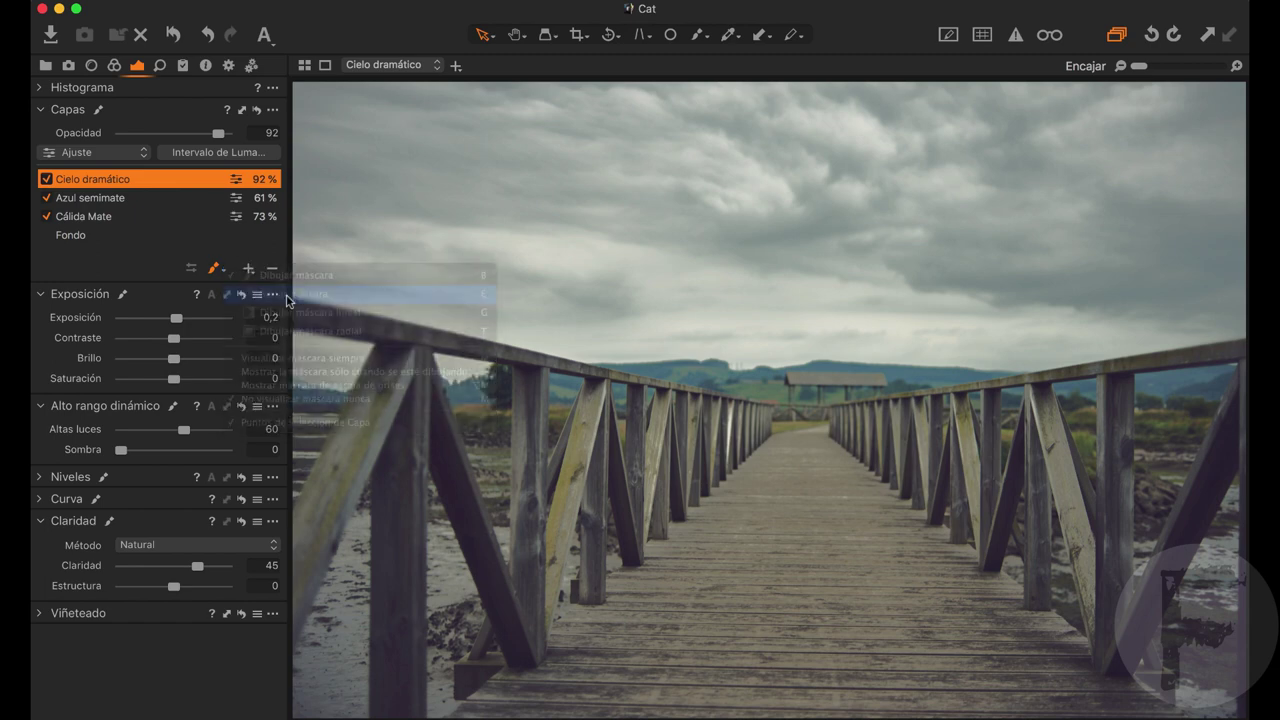
right_click(748, 482)
left_click_drag(735, 487, 755, 487)
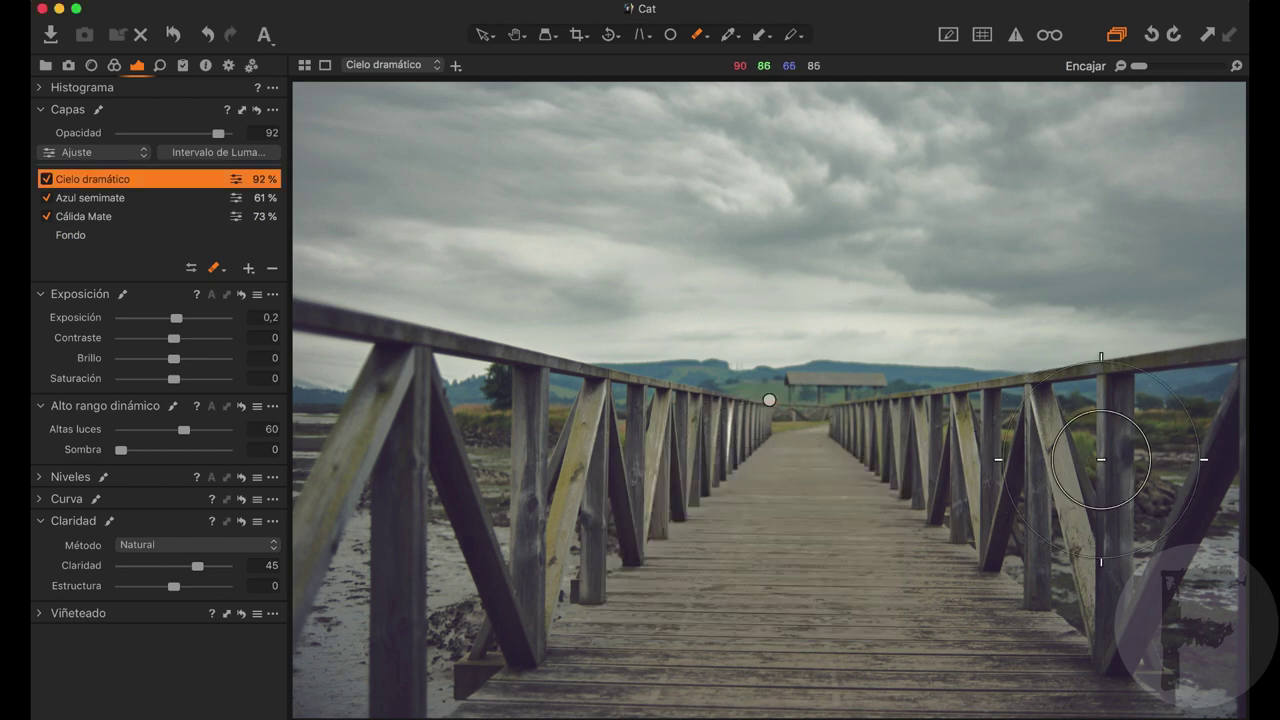
mouse_move(1180, 441)
left_mouse_down()
mouse_move(898, 498)
mouse_move(1054, 574)
mouse_move(858, 591)
left_mouse_up()
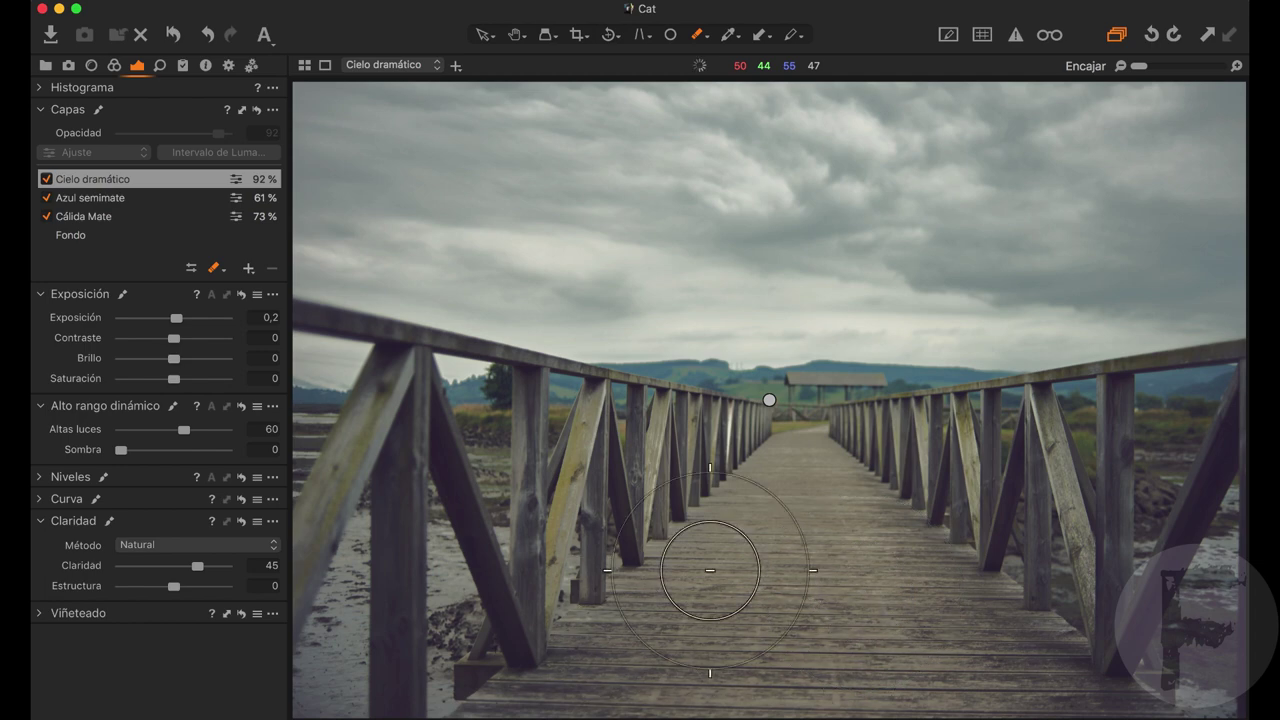
mouse_move(617, 488)
left_mouse_down()
mouse_move(525, 483)
mouse_move(653, 488)
left_mouse_up()
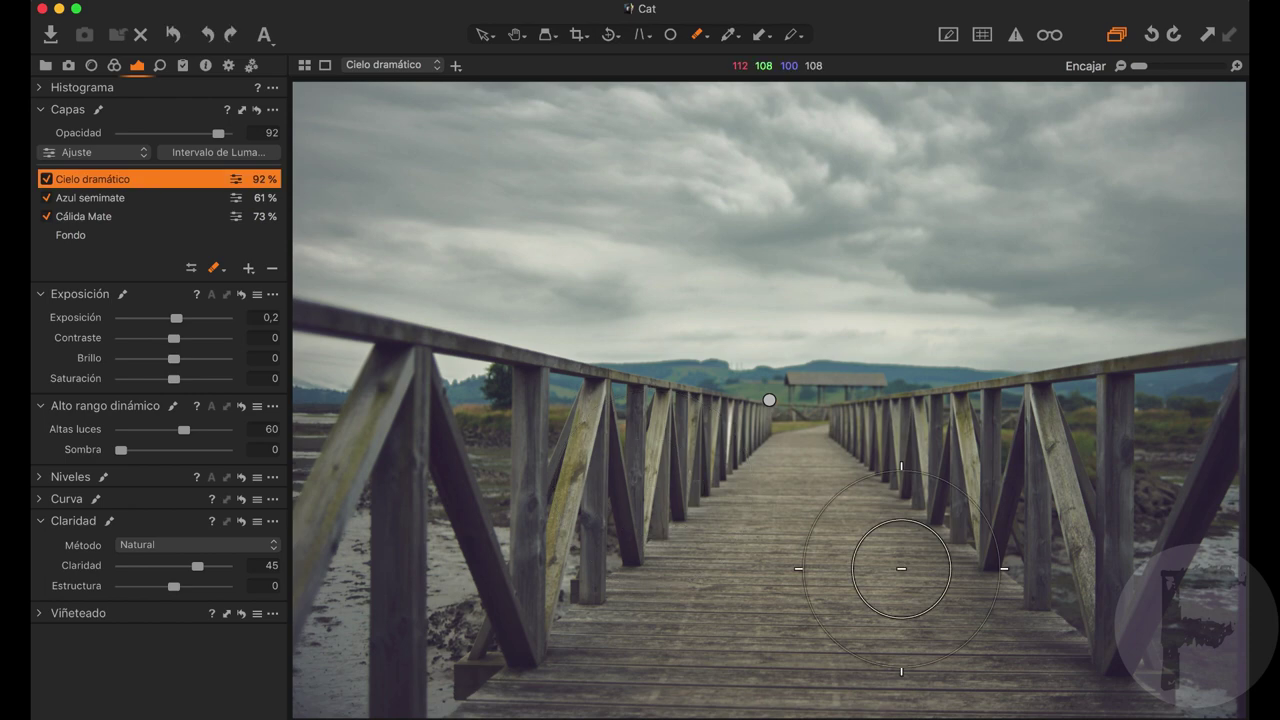
Set the mask to show only while drawing and erase its remaining coverage over the walkway and ground below the horizon
left_click(218, 268)
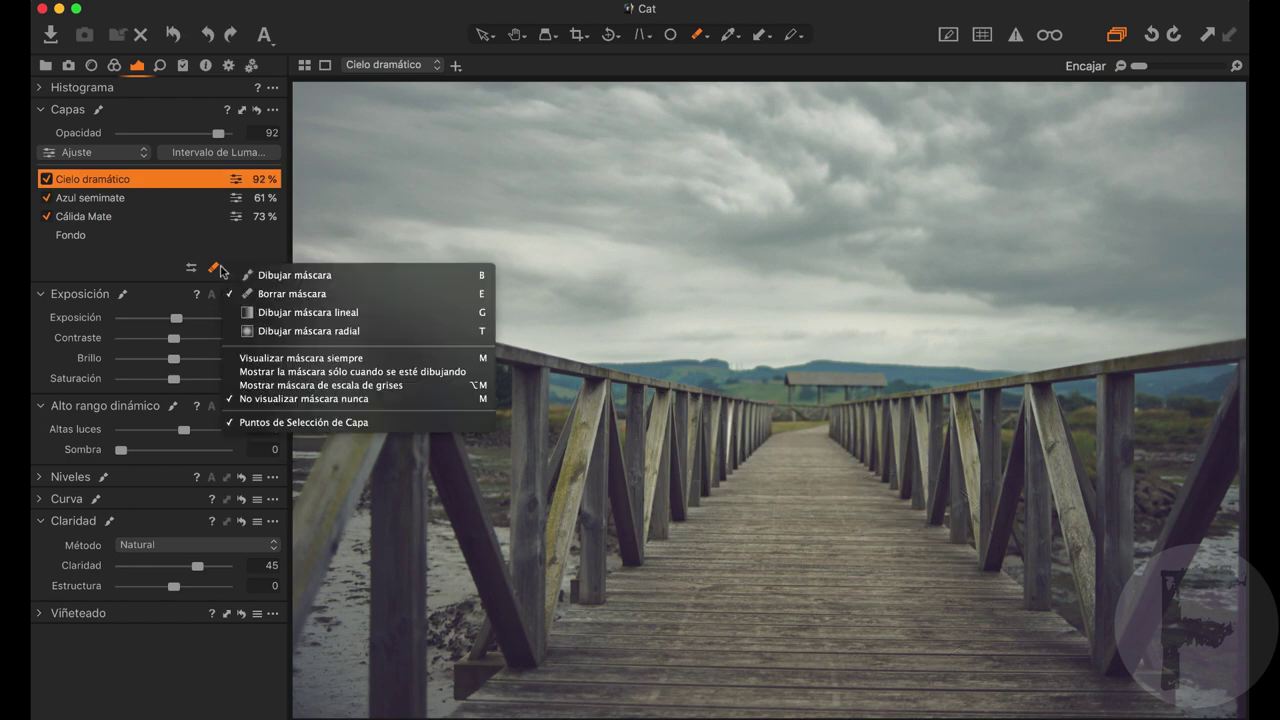
left_click(304, 373)
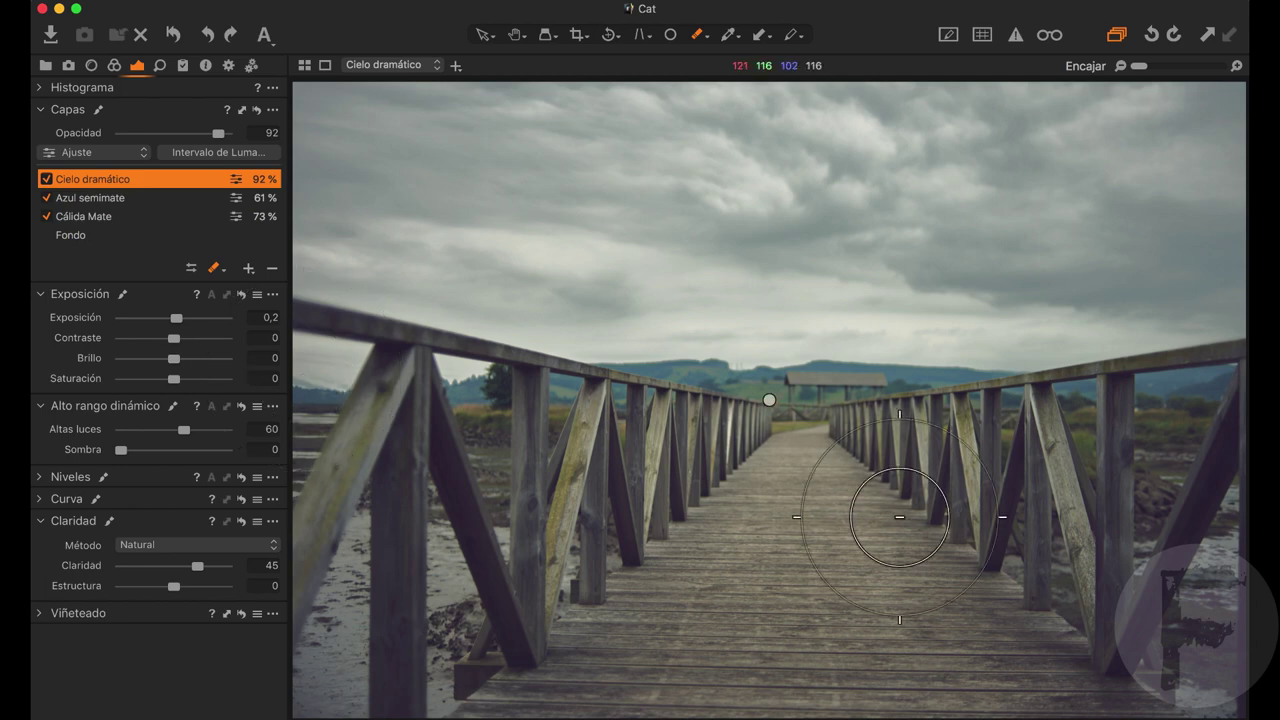
mouse_move(899, 517)
left_mouse_down()
mouse_move(826, 532)
mouse_move(711, 520)
mouse_move(753, 483)
mouse_move(705, 472)
mouse_move(599, 478)
mouse_move(514, 505)
mouse_move(490, 541)
mouse_move(483, 653)
mouse_move(633, 645)
mouse_move(352, 700)
mouse_move(552, 671)
mouse_move(348, 702)
mouse_move(338, 569)
mouse_move(309, 611)
mouse_move(316, 477)
mouse_move(525, 472)
mouse_move(389, 477)
mouse_move(624, 437)
mouse_move(1091, 481)
mouse_move(1187, 485)
mouse_move(1247, 471)
mouse_move(1195, 495)
mouse_move(1151, 469)
mouse_move(1230, 425)
mouse_move(1099, 478)
mouse_move(1216, 676)
mouse_move(1231, 680)
mouse_move(967, 700)
left_mouse_up()
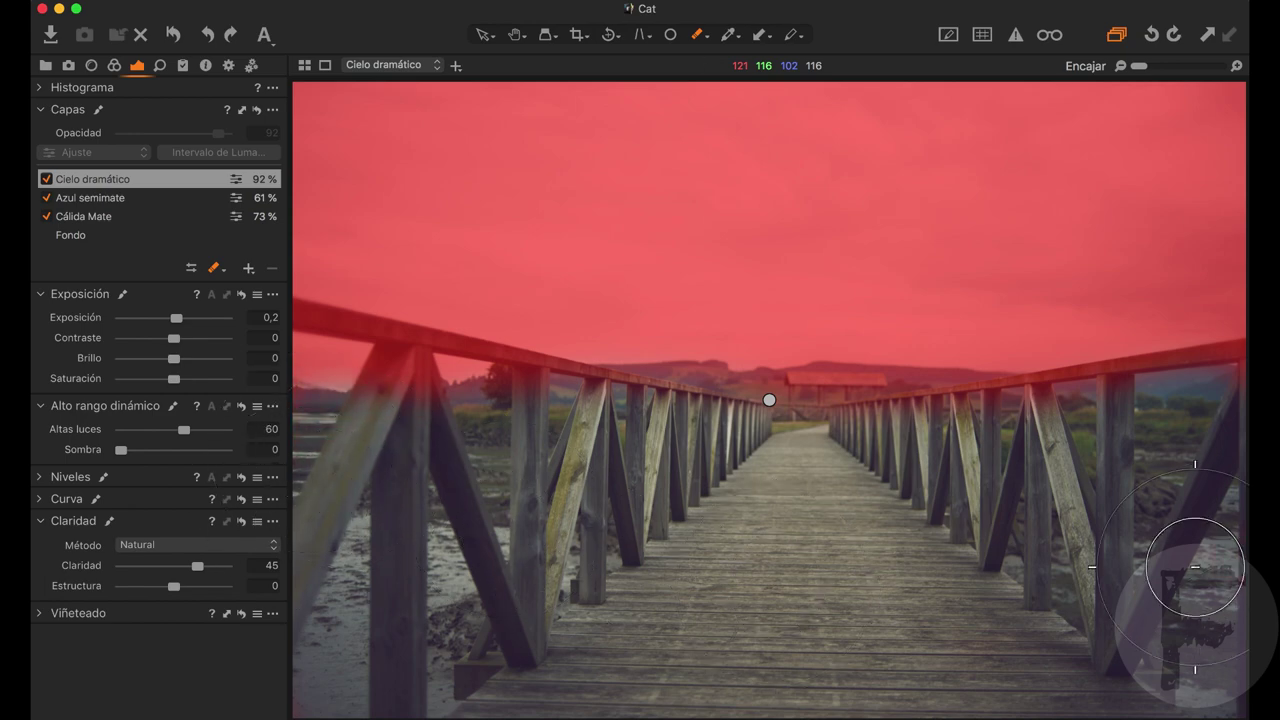
left_click_drag(1195, 567, 1224, 586)
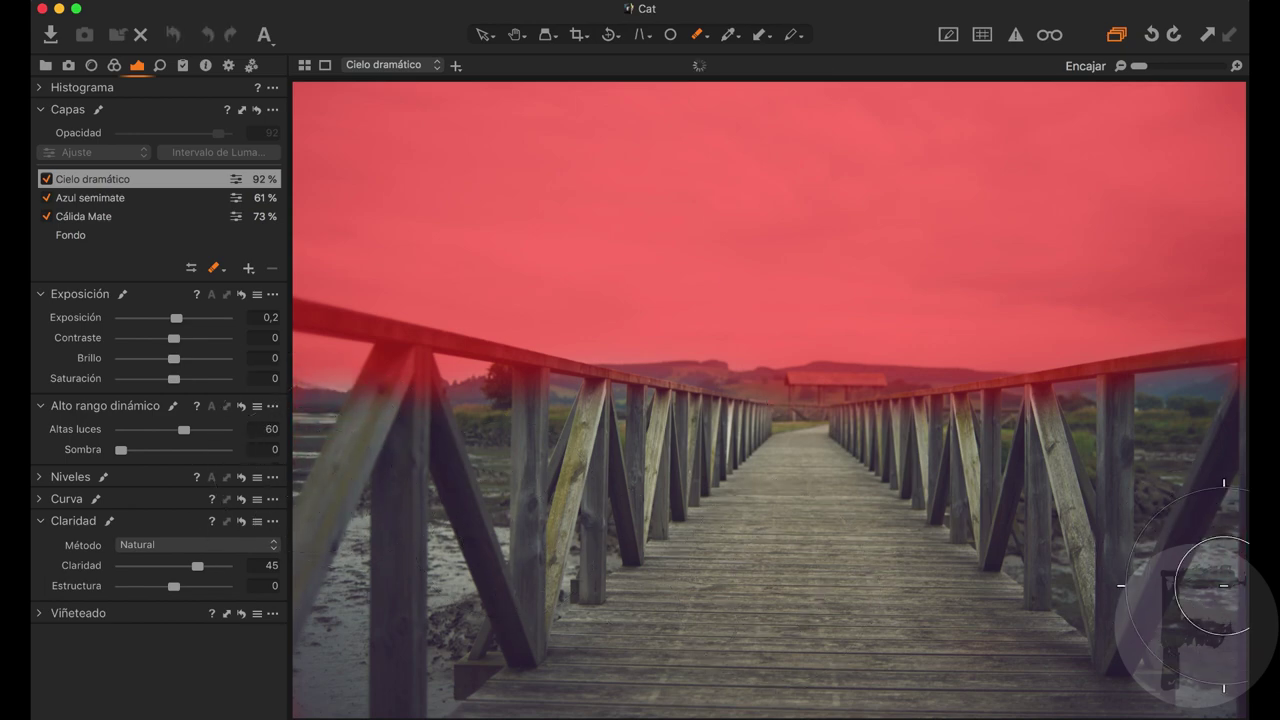
Compare the photo with the Cielo dramático layer switched off and on, and briefly view the user styles list
left_click(45, 179)
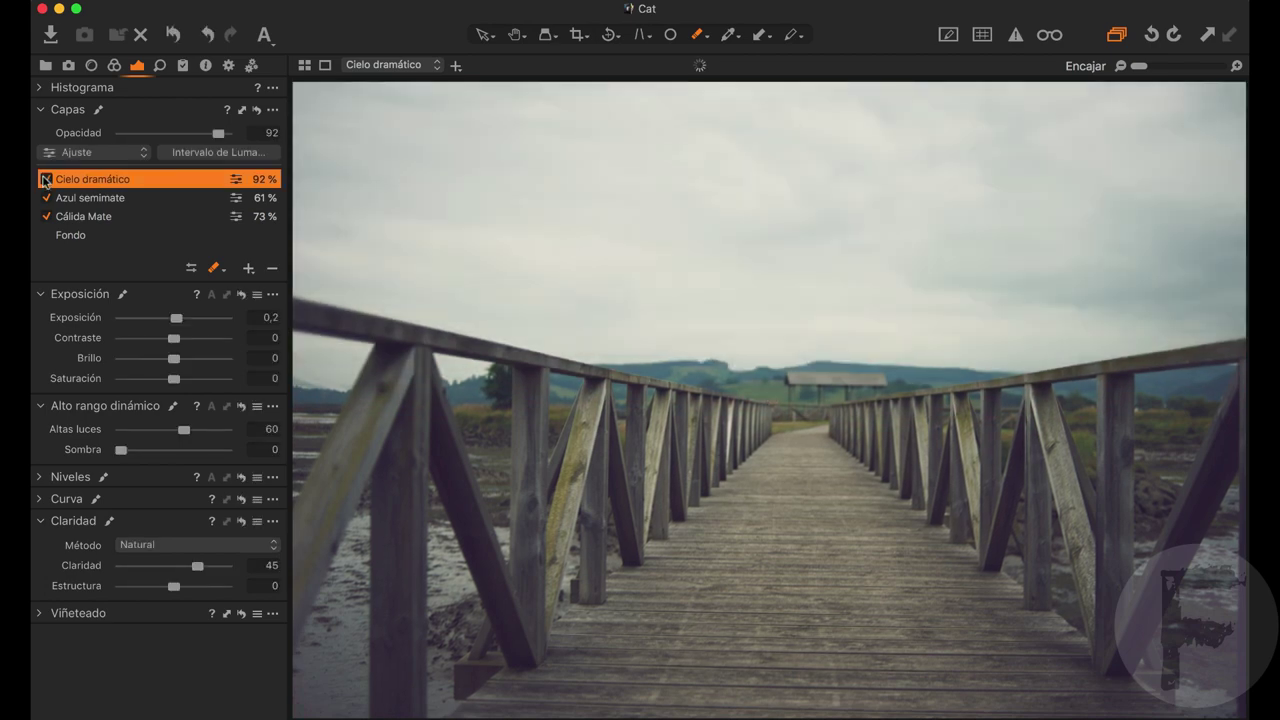
left_click(45, 180)
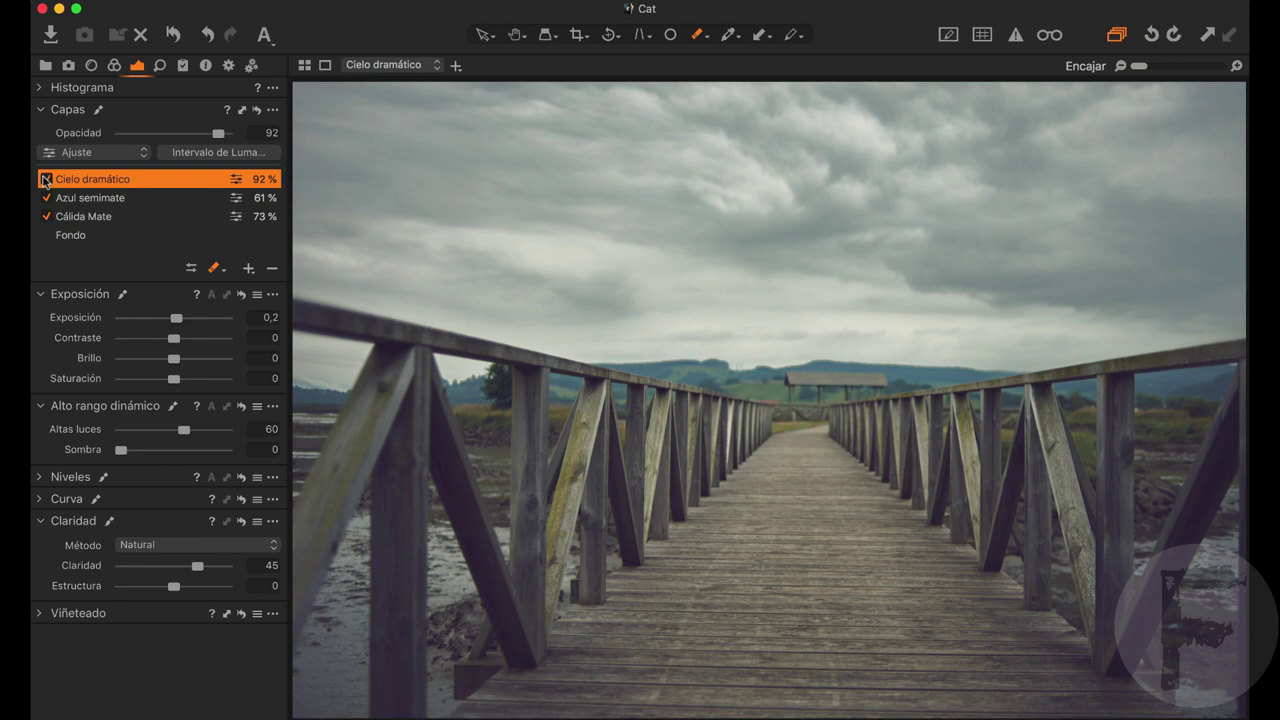
left_click(183, 66)
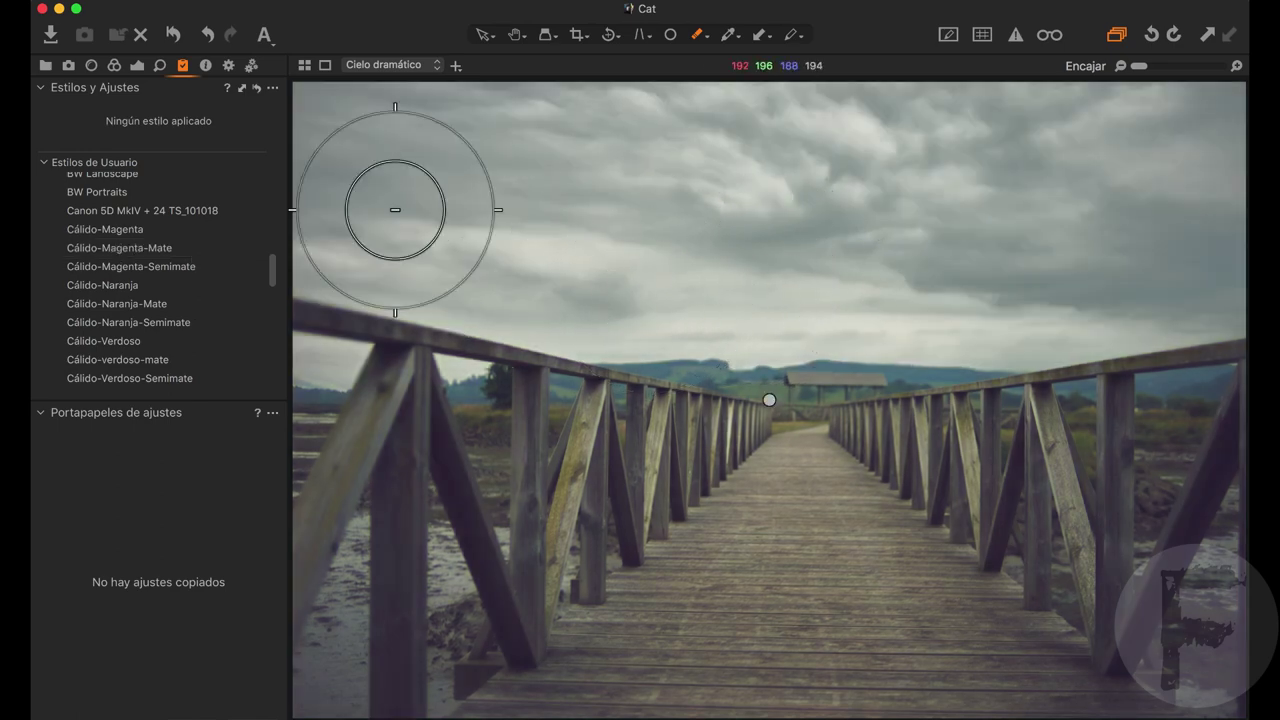
left_click(140, 70)
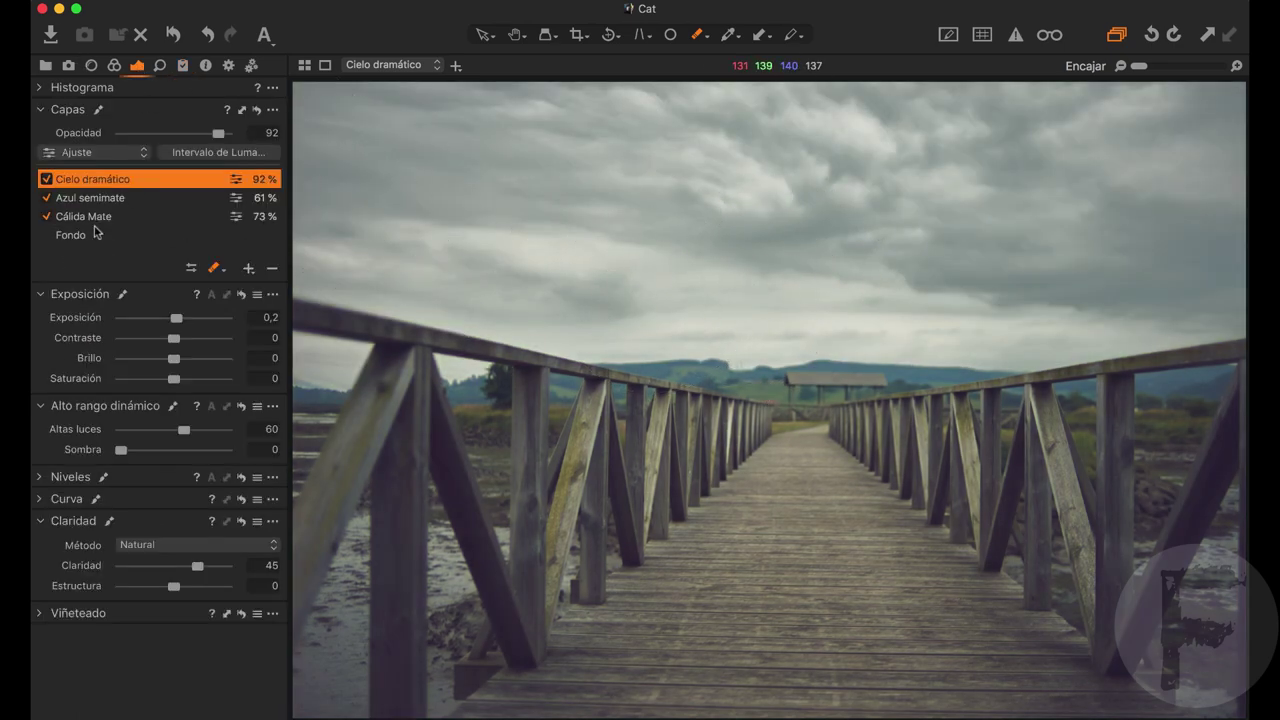